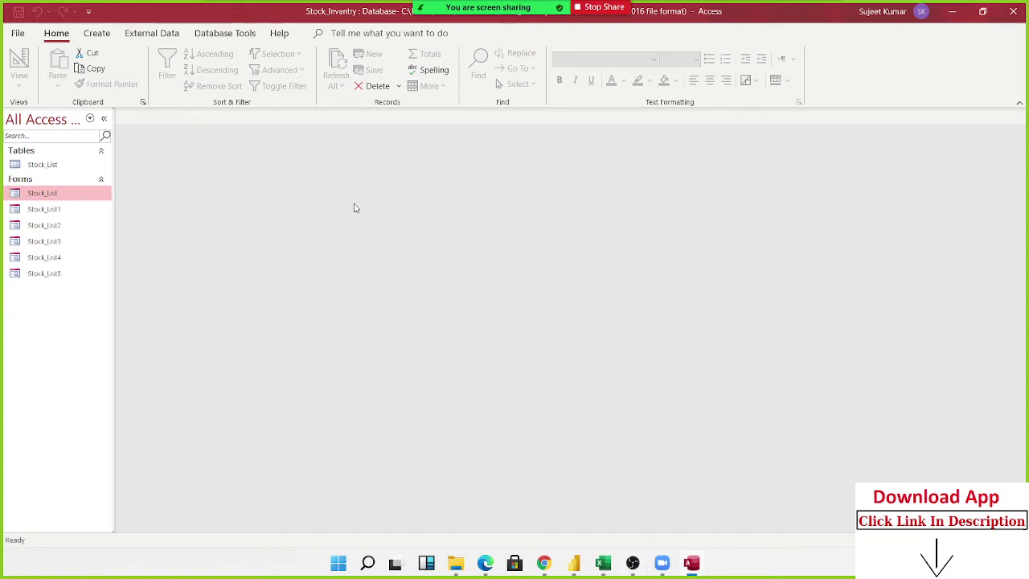
- Open the Stock_List form in Form View showing record 1 of 32, then close it
double_click(58, 194)
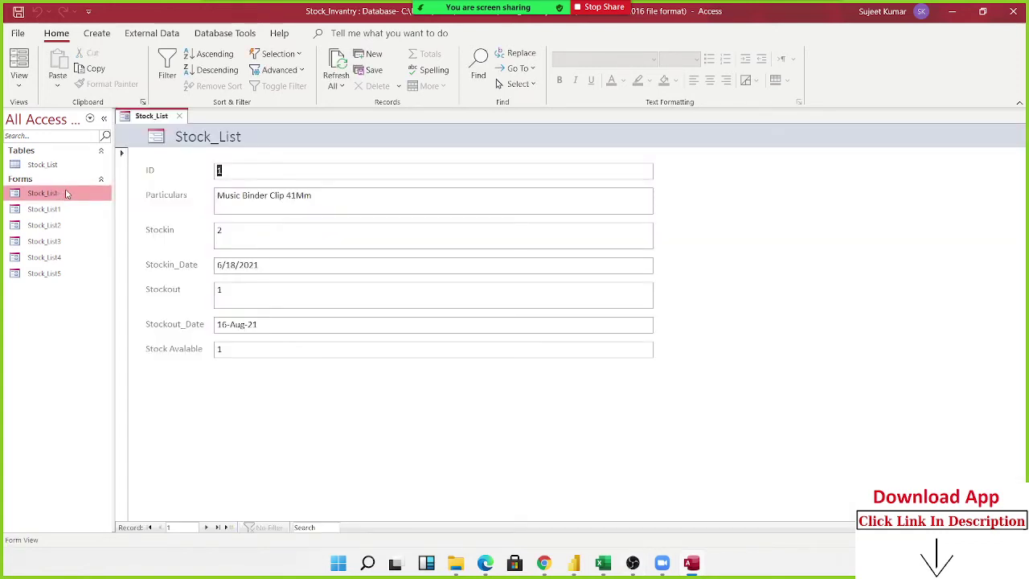
left_click(180, 117)
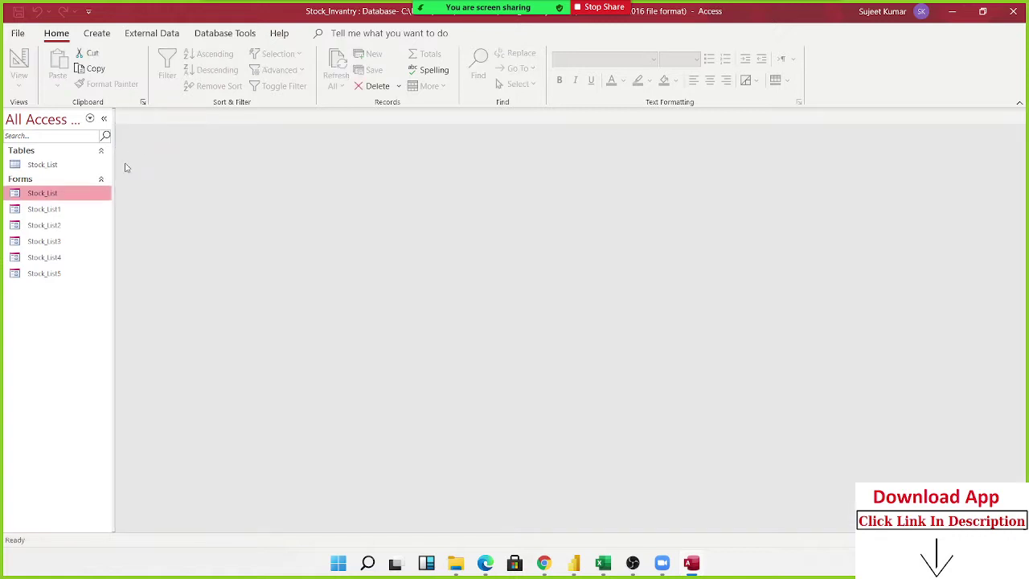
double_click(92, 198)
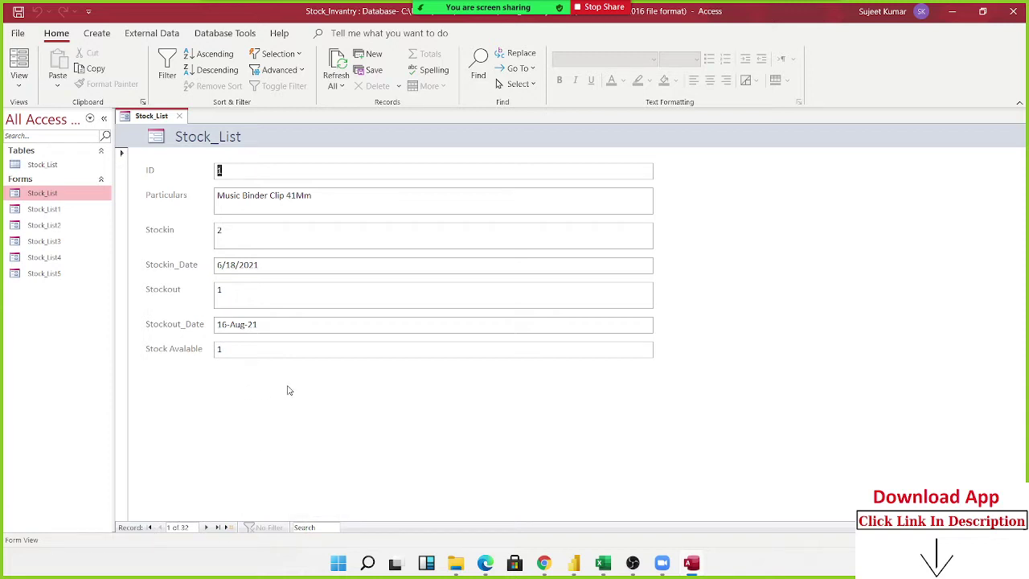
left_click(184, 116)
- Open Stock_List in Layout View from its shortcut menu in the navigation pane
right_click(78, 197)
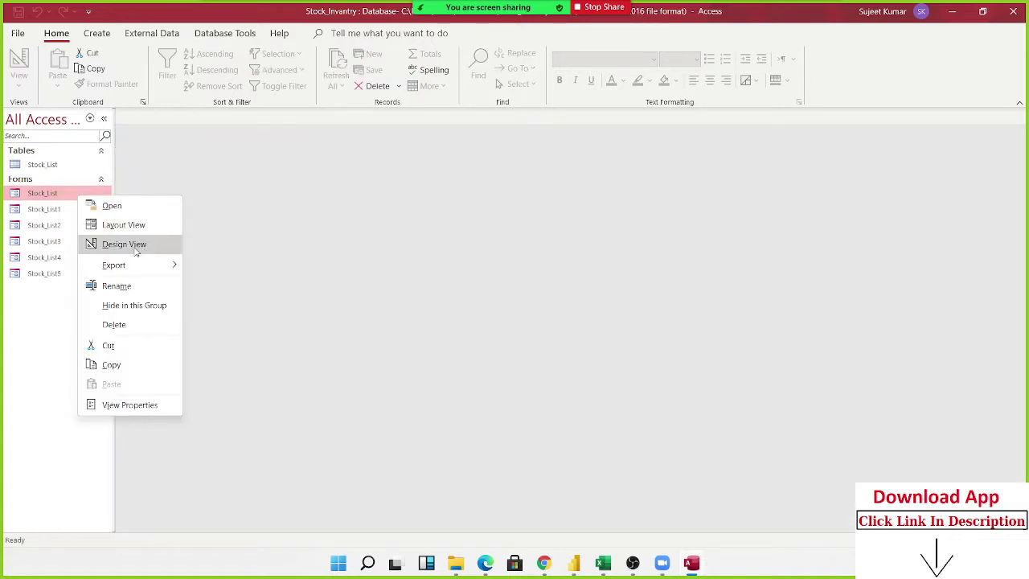
left_click(136, 230)
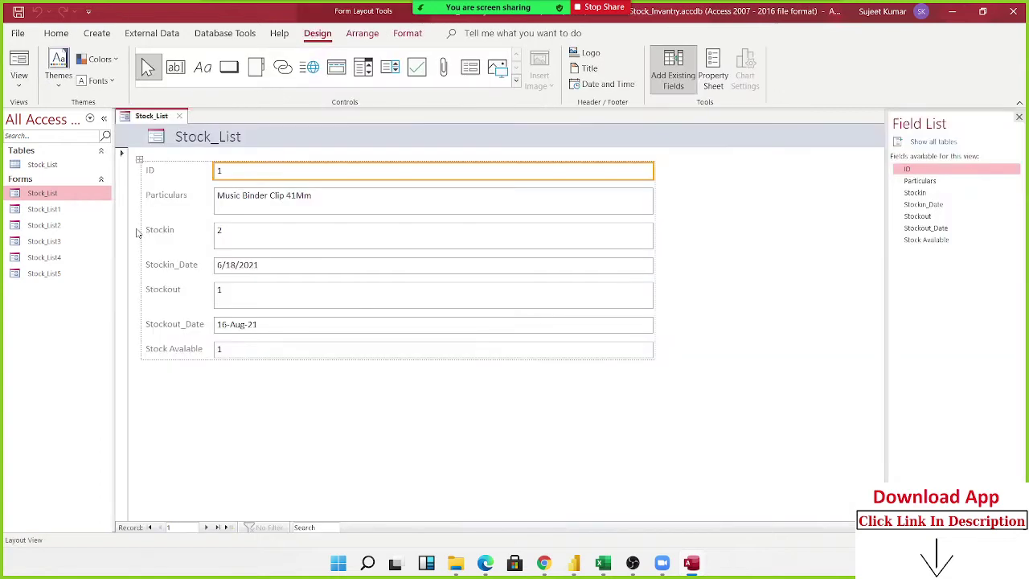
right_click(61, 194)
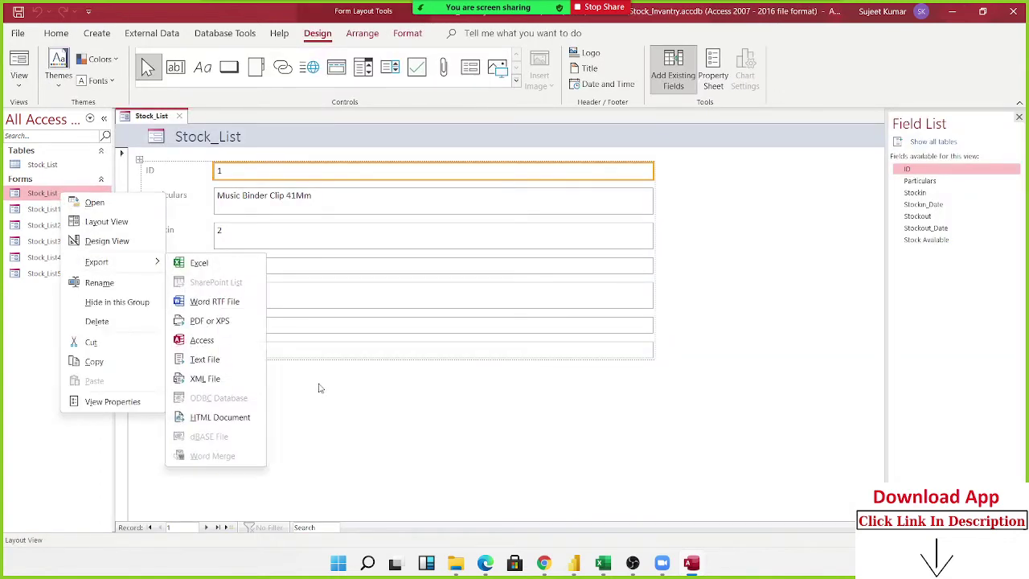
left_click(383, 407)
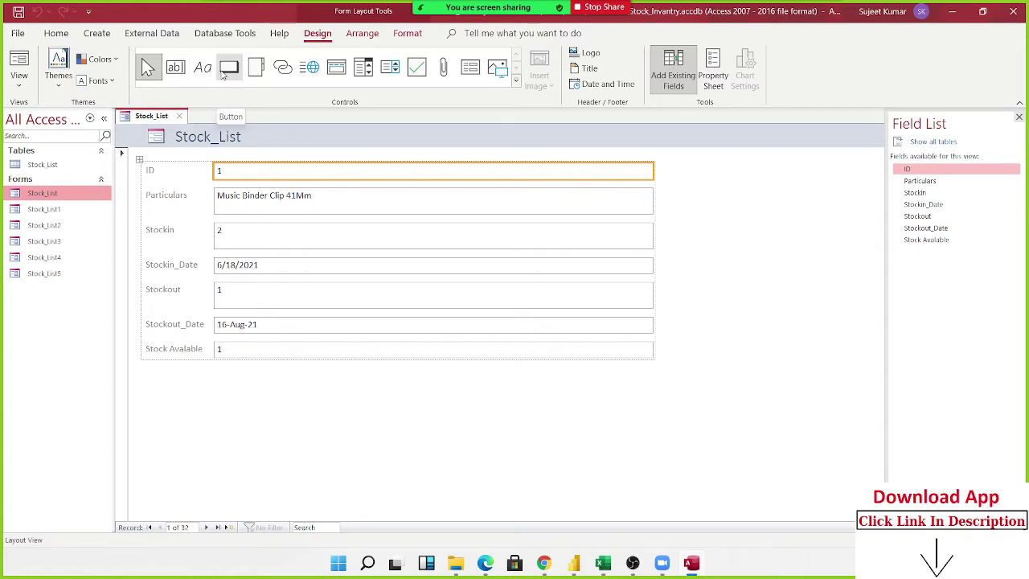
left_click(227, 71)
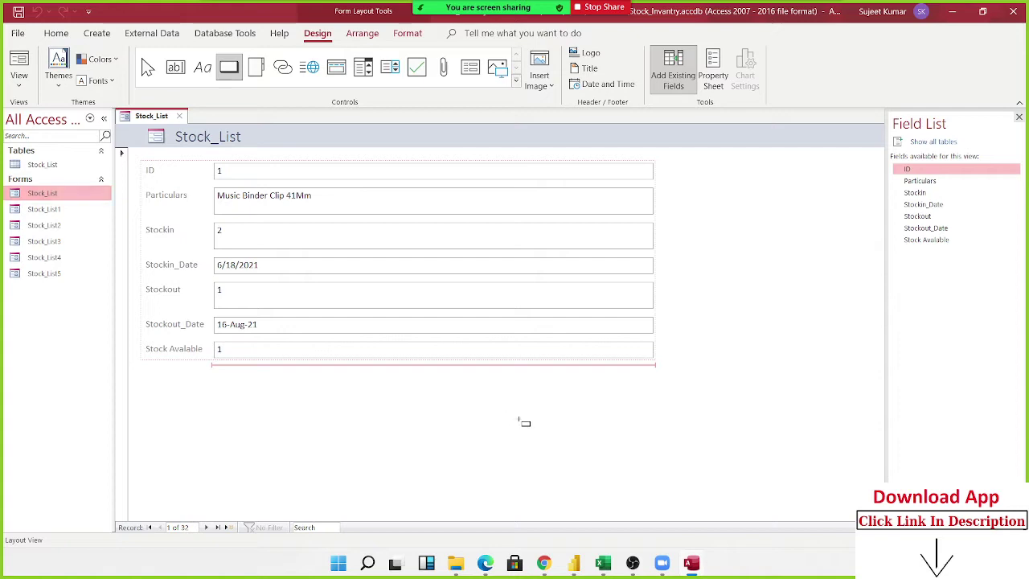
left_click(520, 420)
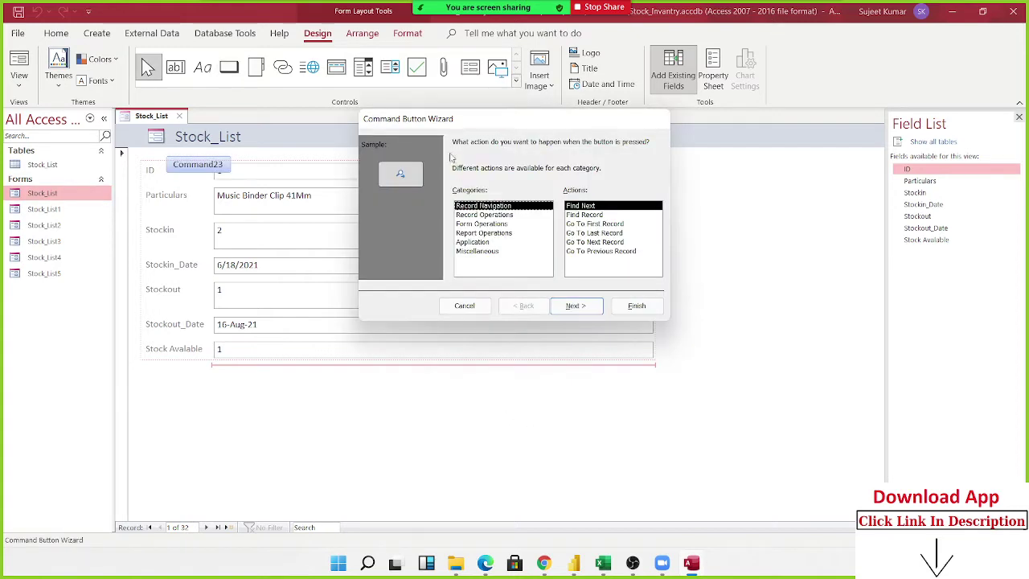
left_click_drag(431, 120, 234, 119)
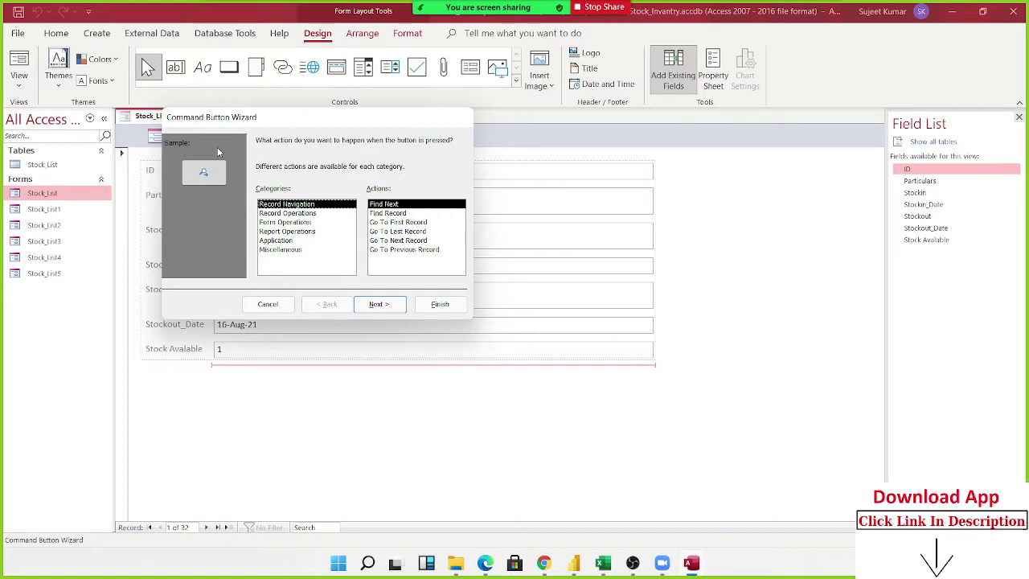
left_click_drag(287, 118, 464, 141)
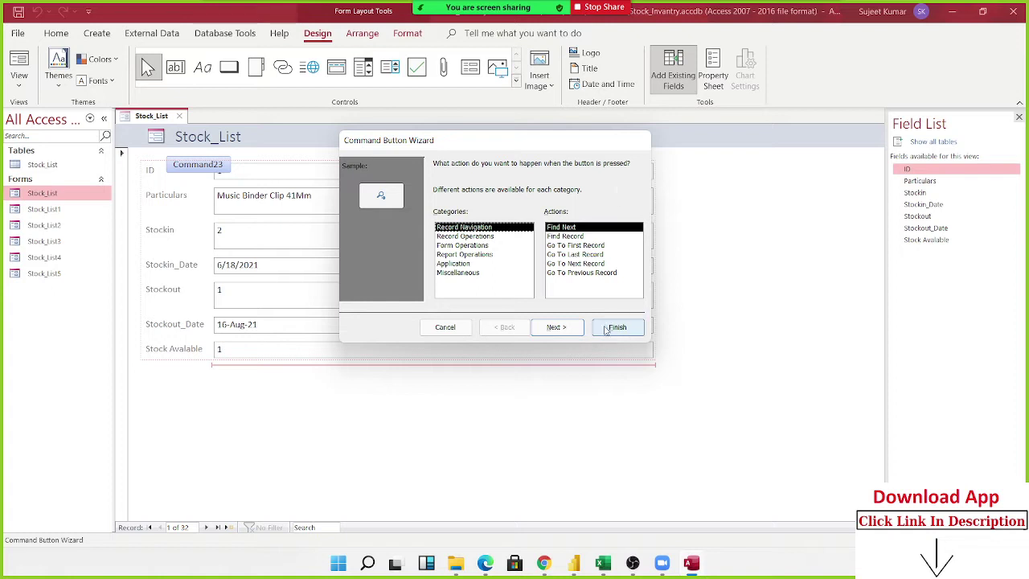
left_click(441, 327)
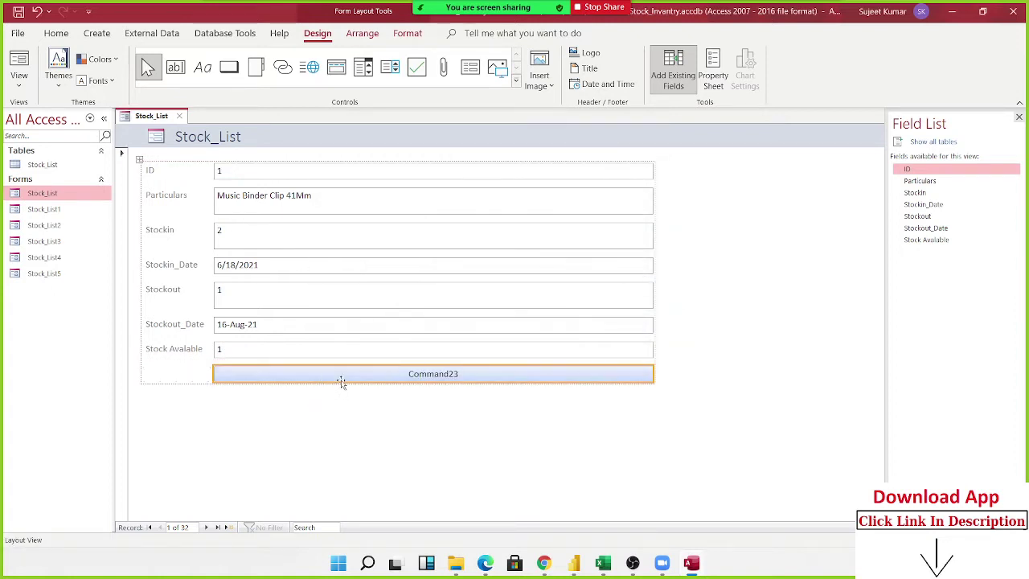
key("Delete")
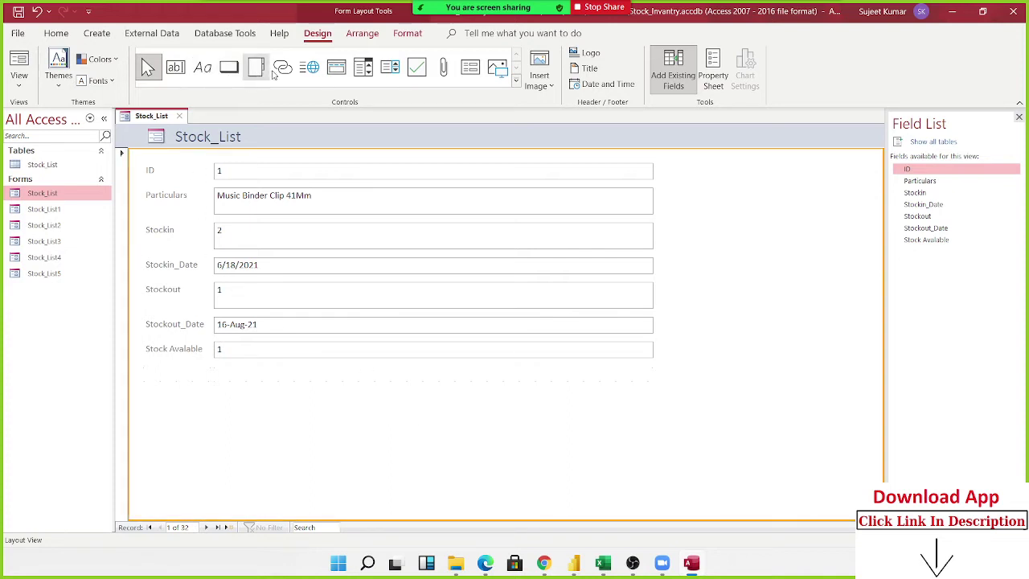
- Place an Add Record button below Stock Available using Record Operations > Add New Record
left_click(230, 72)
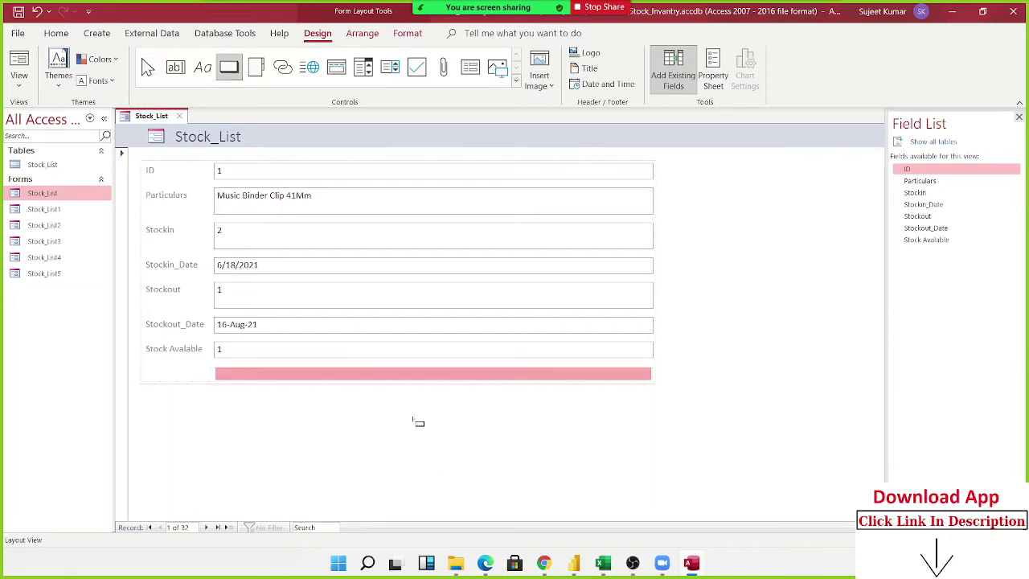
left_click(500, 448)
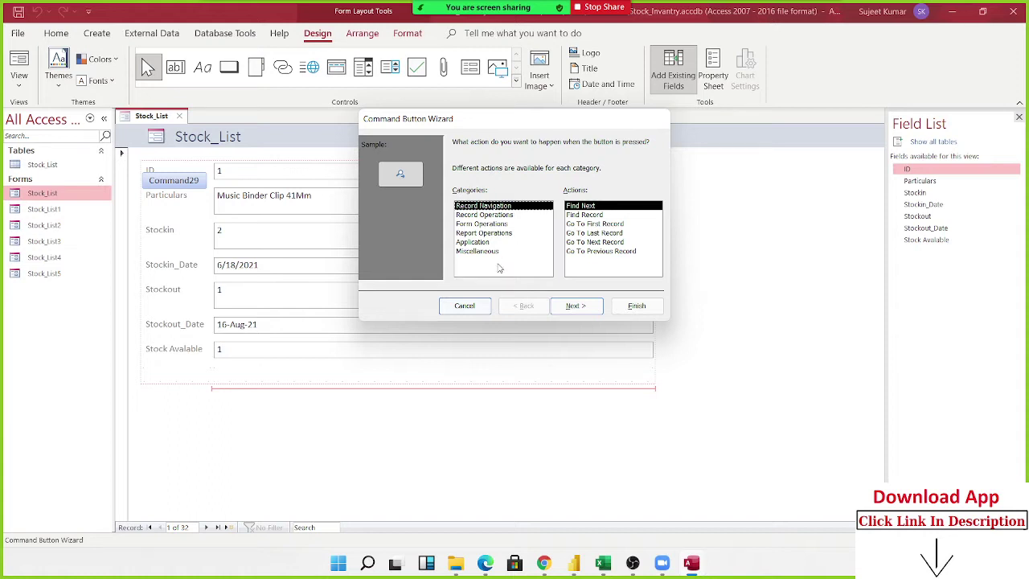
left_click(487, 219)
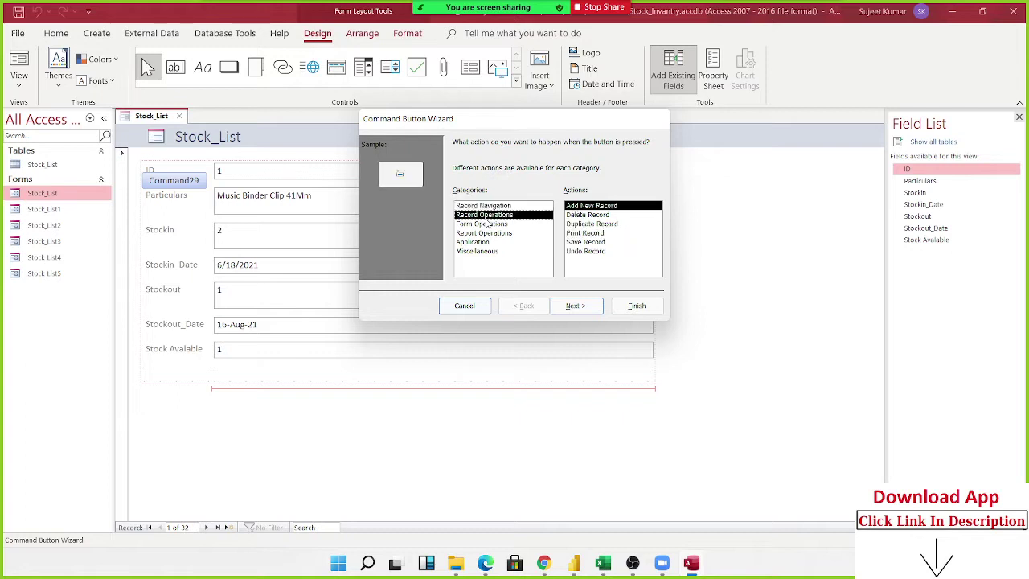
left_click(592, 309)
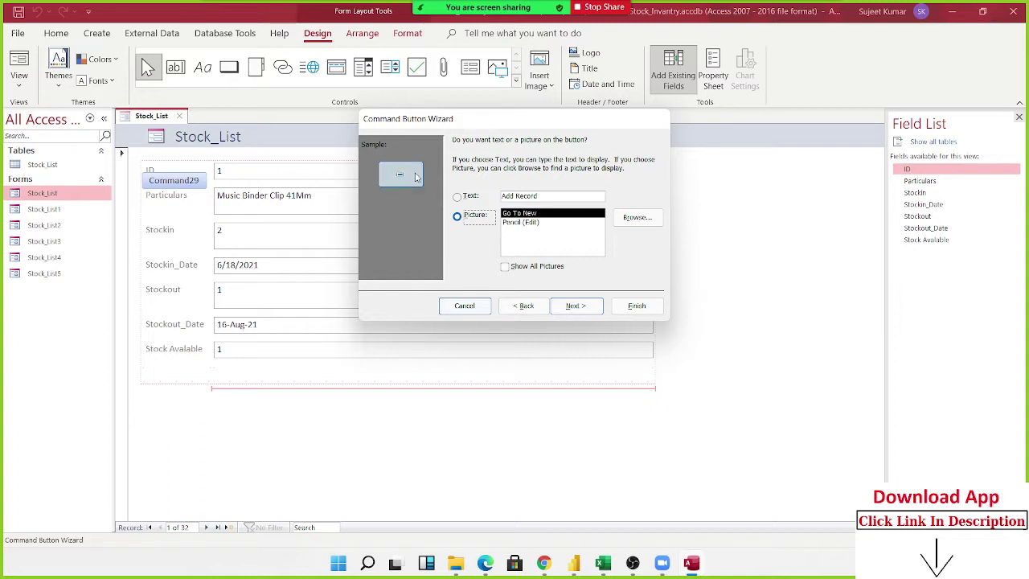
key("Up")
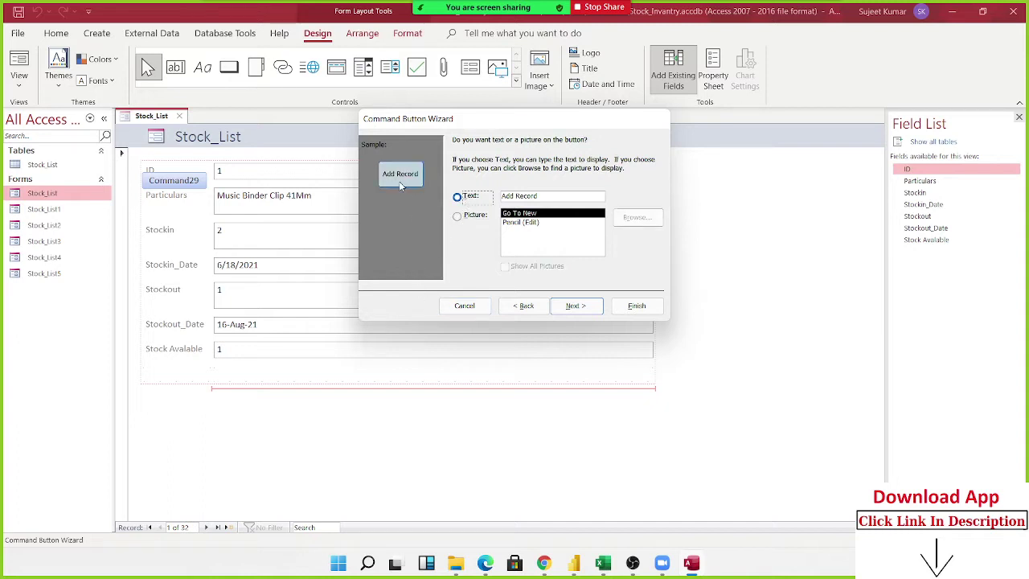
left_click(575, 309)
left_click(631, 308)
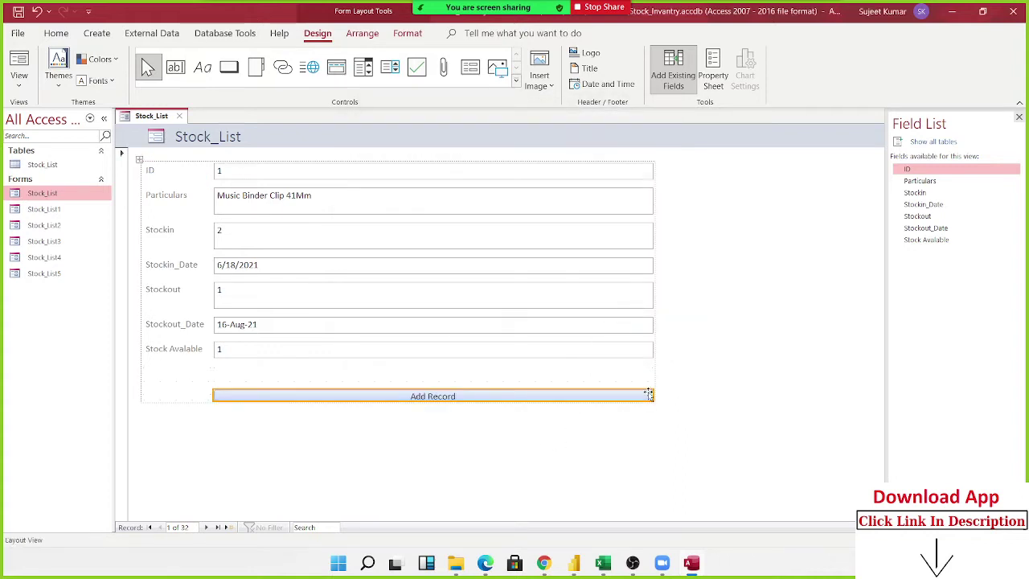
- Make the Add Record button taller, then narrow the button and fields
left_click_drag(648, 390, 649, 379)
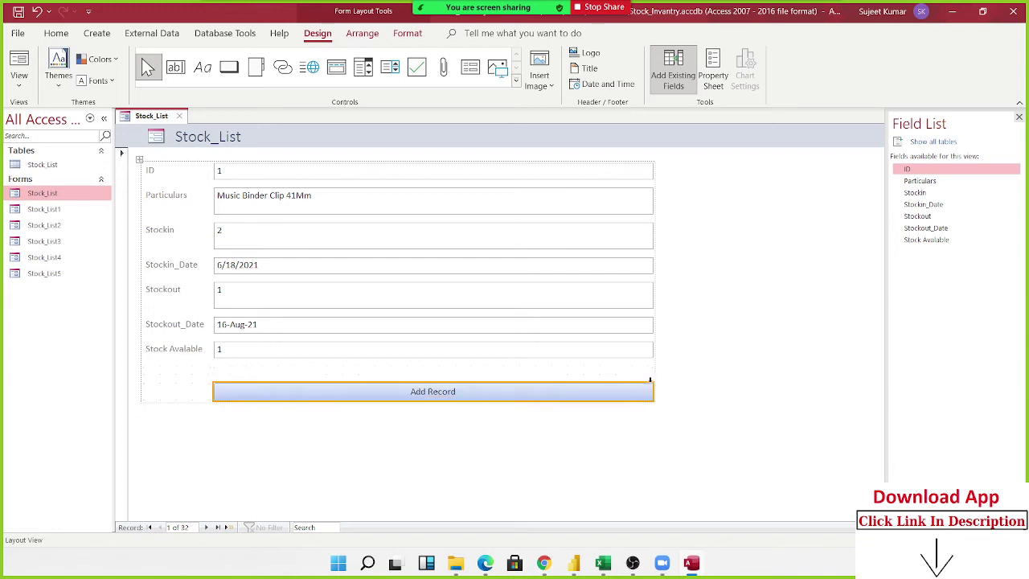
left_click(646, 393)
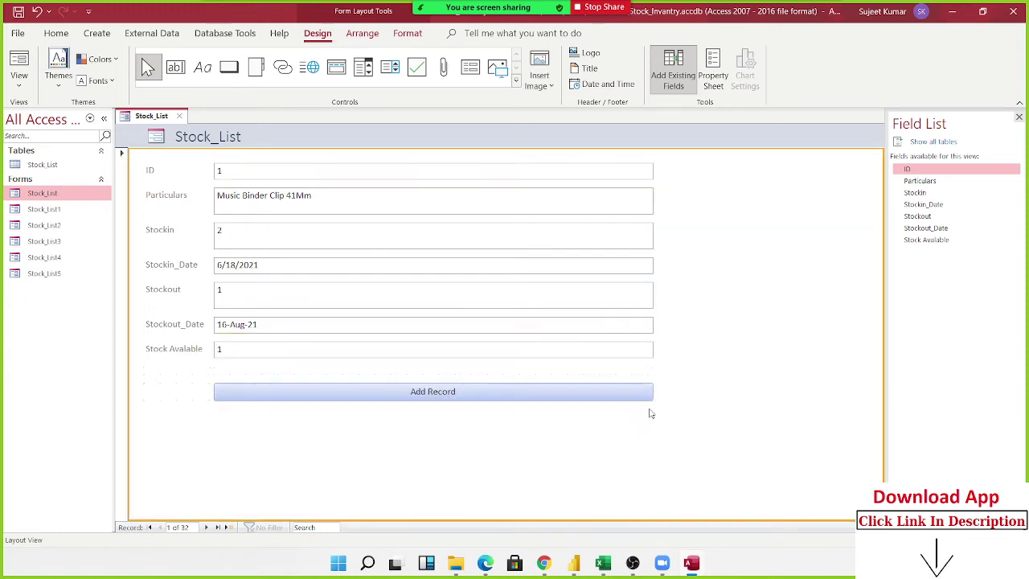
left_click_drag(646, 393, 544, 397)
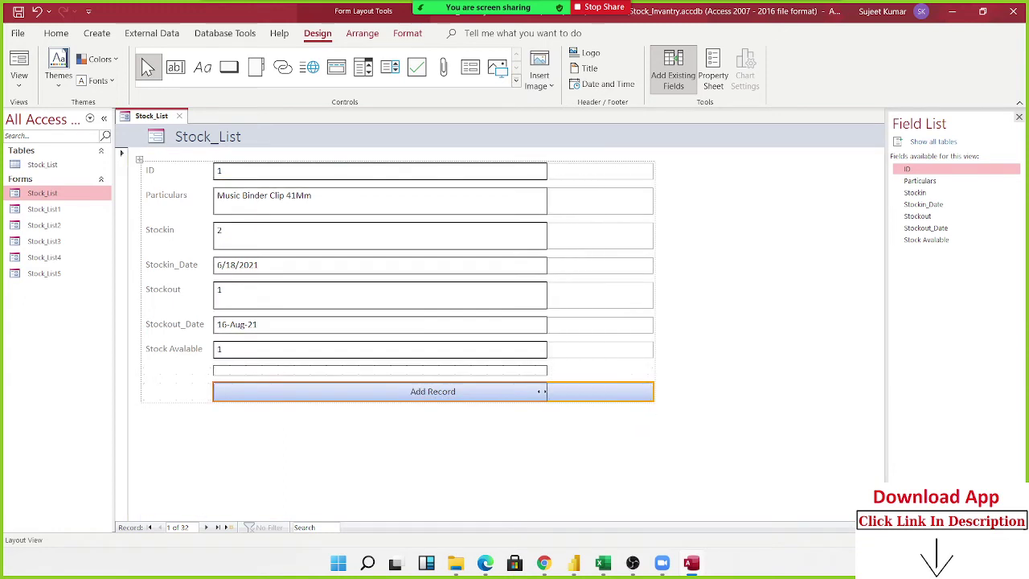
- Close the form without saving and reopen Stock_List in Design View
left_click(180, 116)
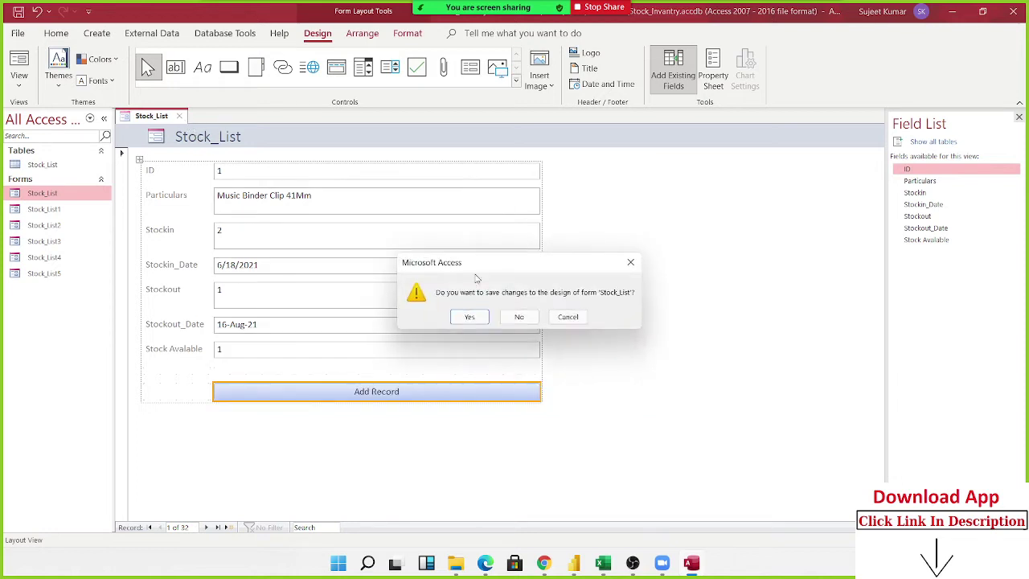
left_click(518, 318)
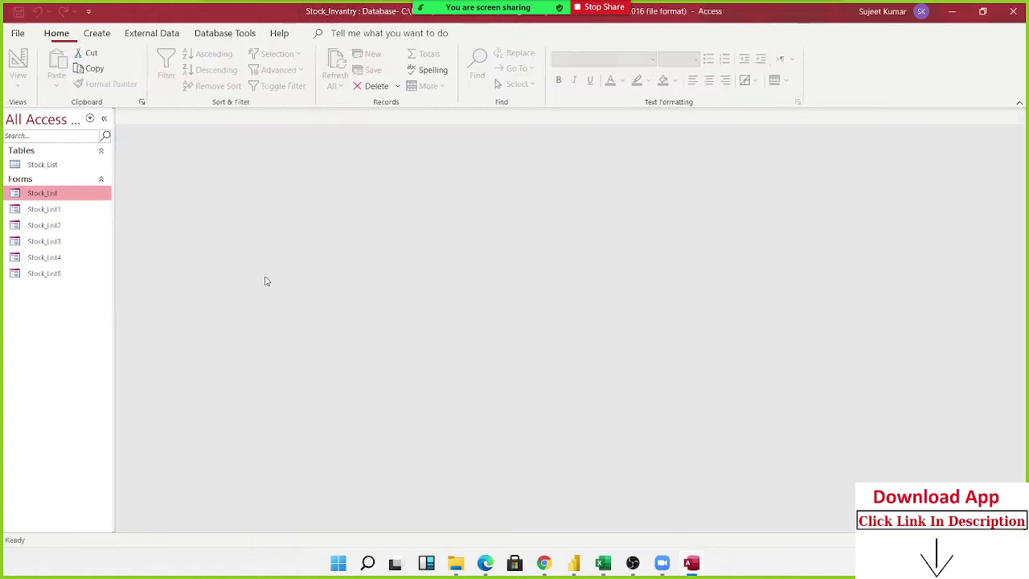
right_click(48, 195)
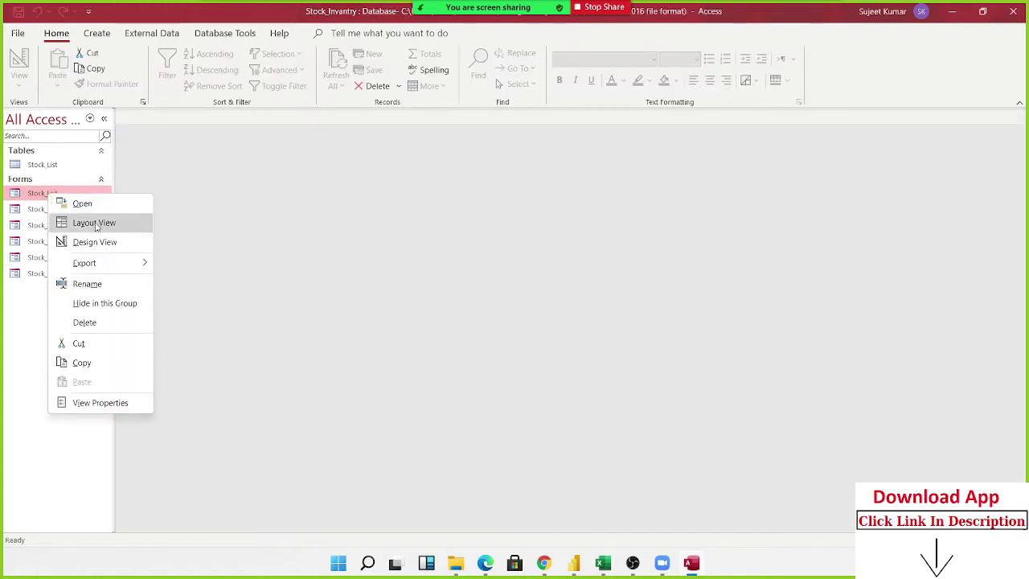
left_click(95, 242)
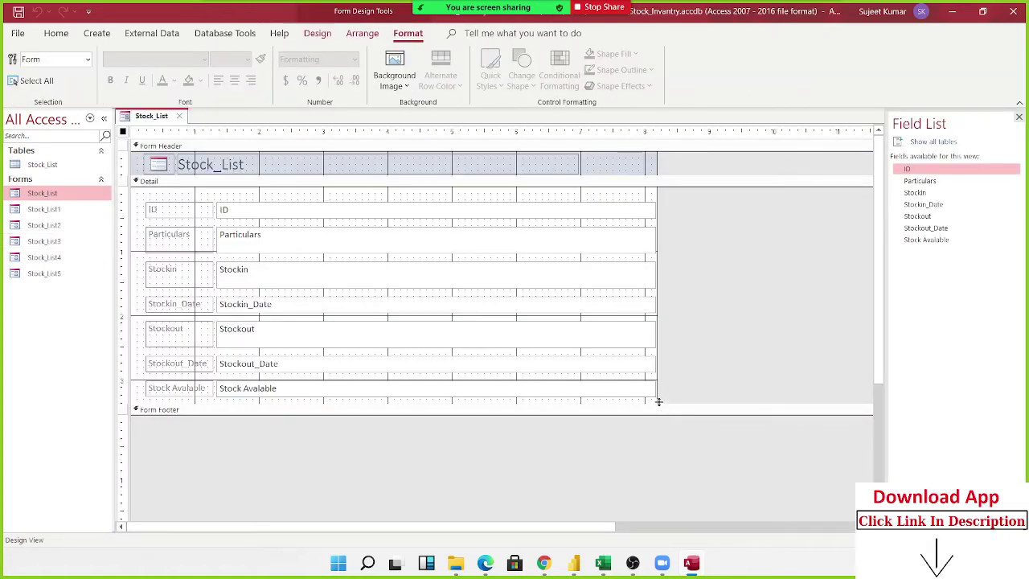
- Lengthen the Detail section to leave empty space below Stock Available
left_click_drag(661, 410, 661, 463)
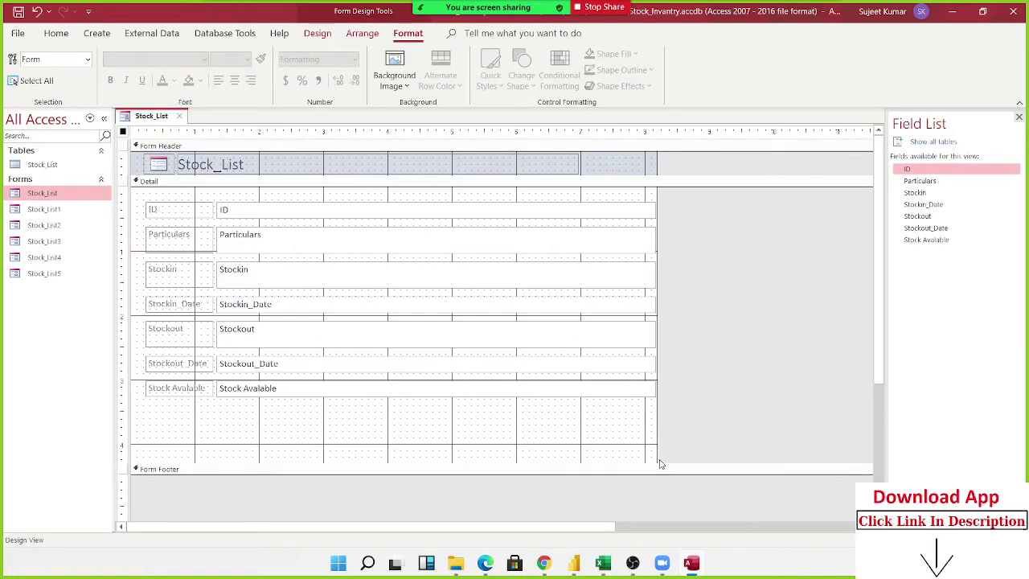
left_click_drag(660, 461, 661, 487)
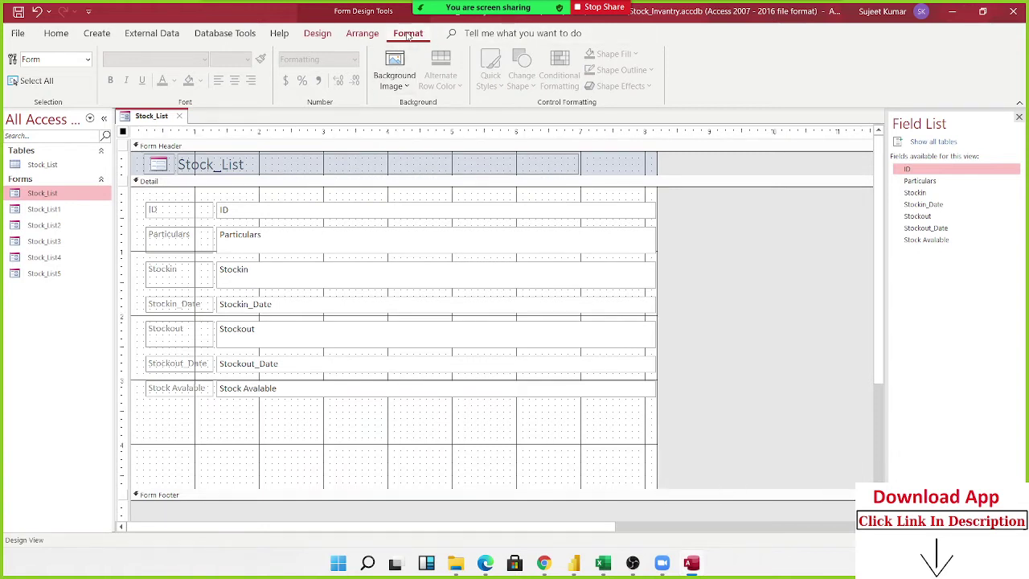
left_click(320, 35)
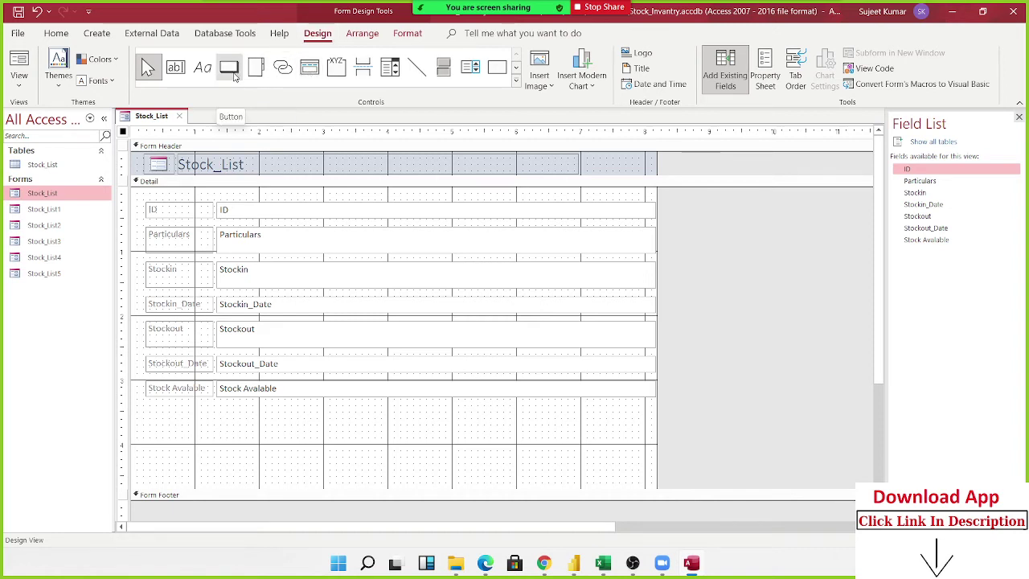
- Draw an 'Add Record' button below Stock Available with the Add New Record action, nudged left
left_click(231, 71)
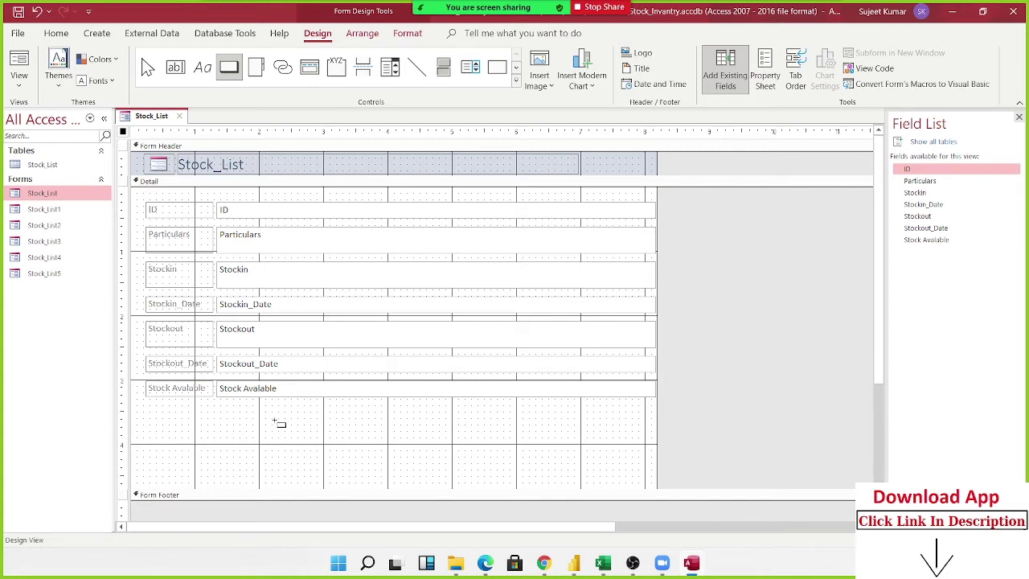
left_click_drag(272, 418, 355, 438)
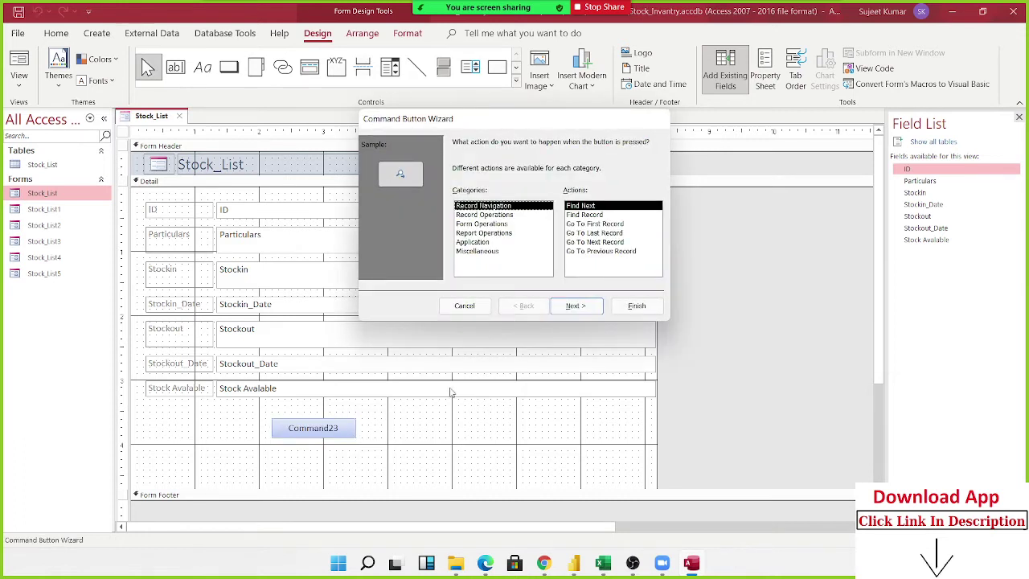
left_click(492, 215)
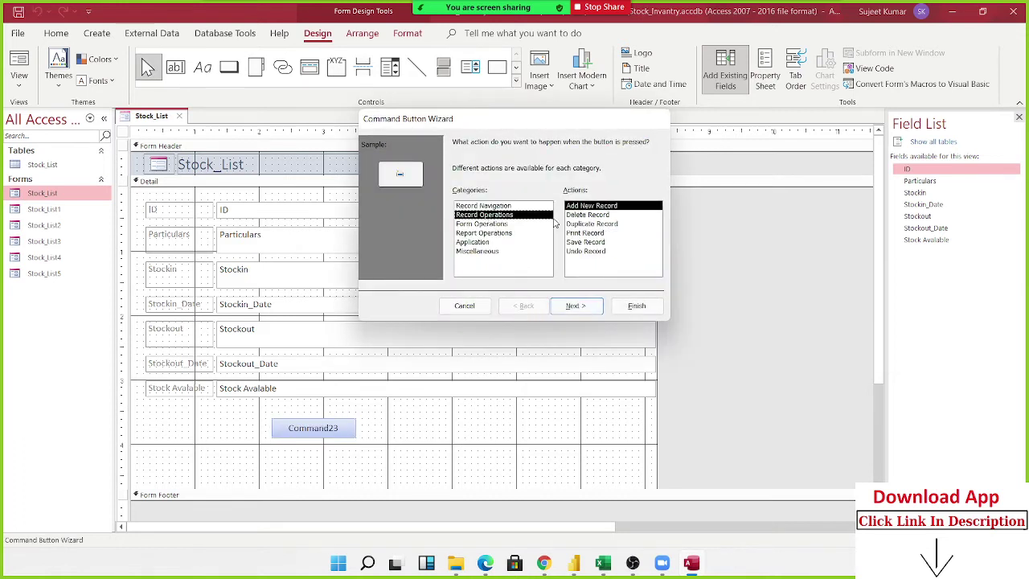
left_click(576, 307)
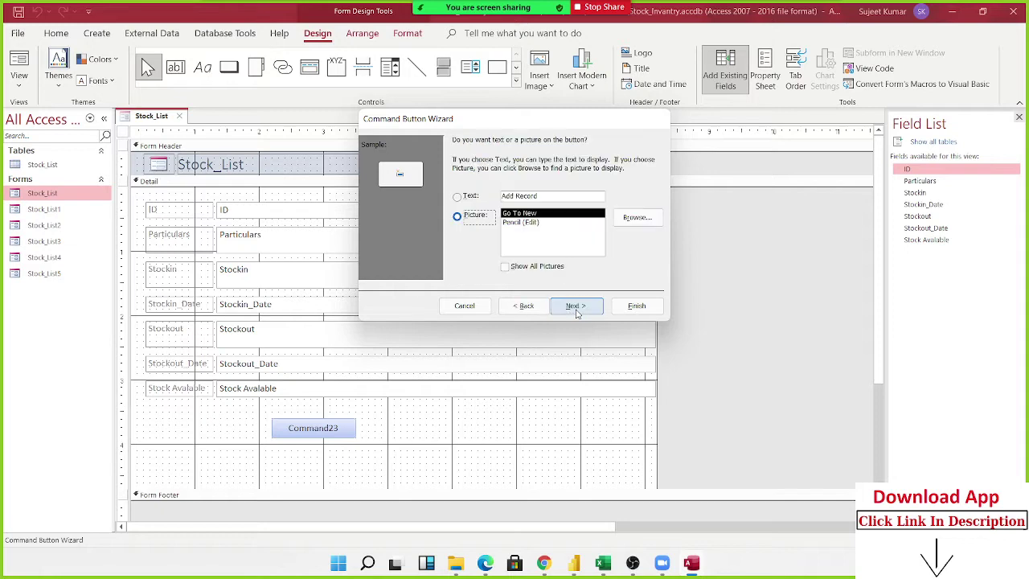
left_click(574, 306)
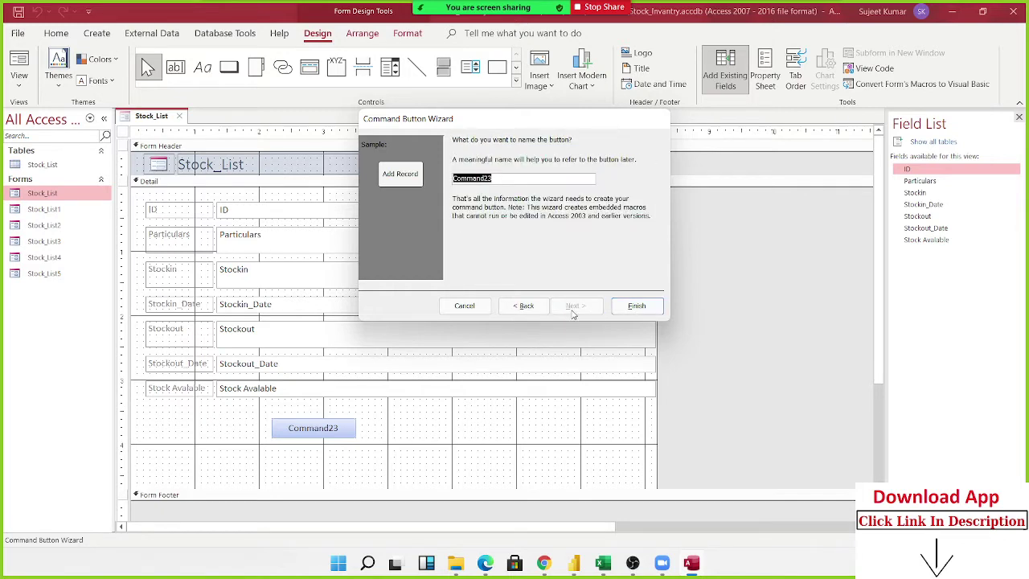
left_click(628, 307)
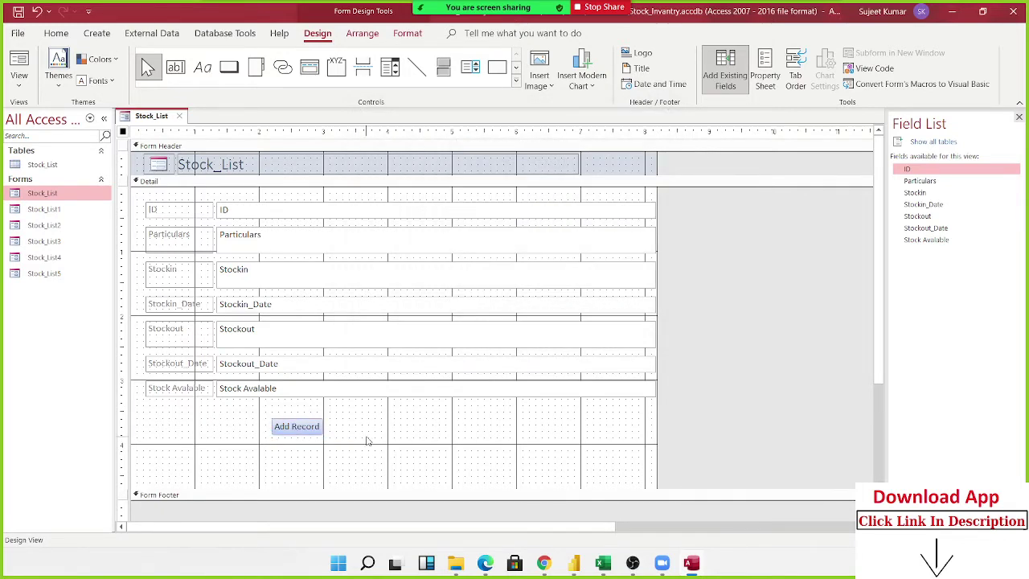
left_click(297, 432)
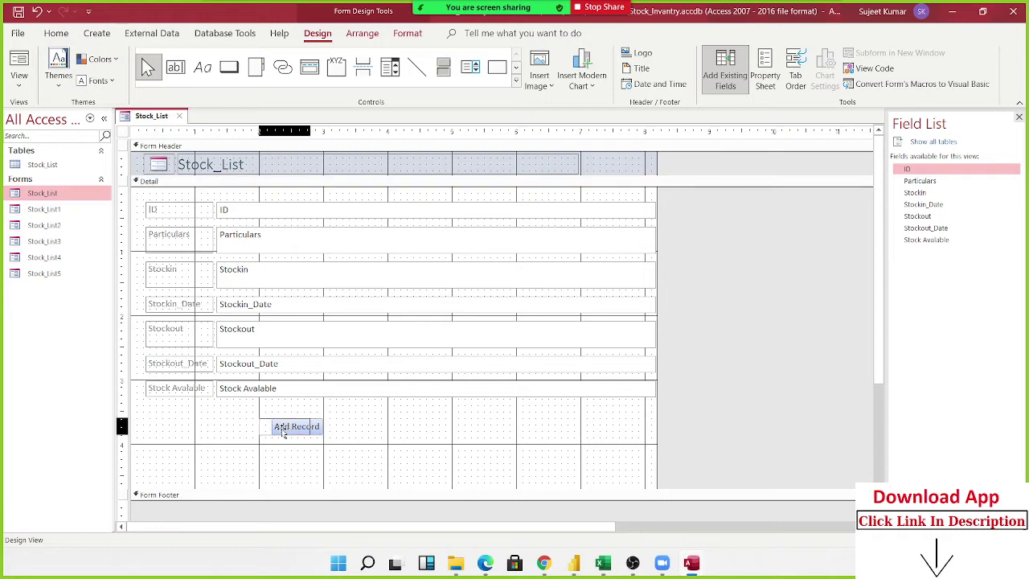
left_click_drag(273, 420, 263, 418)
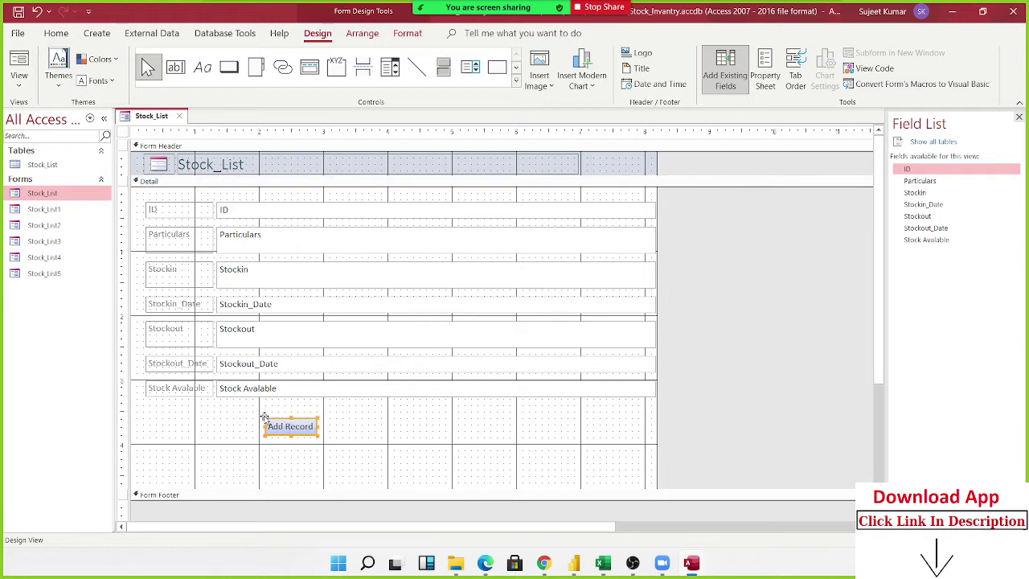
- Draw a text-labelled 'Find Record' button right of Add Record using Record Navigation > Find Record
left_click(400, 436)
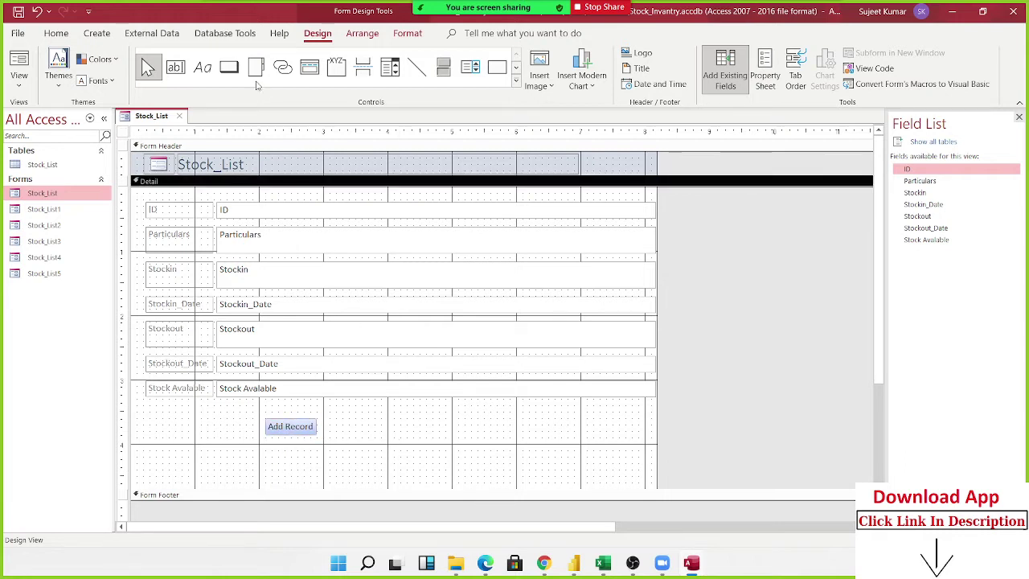
left_click(227, 70)
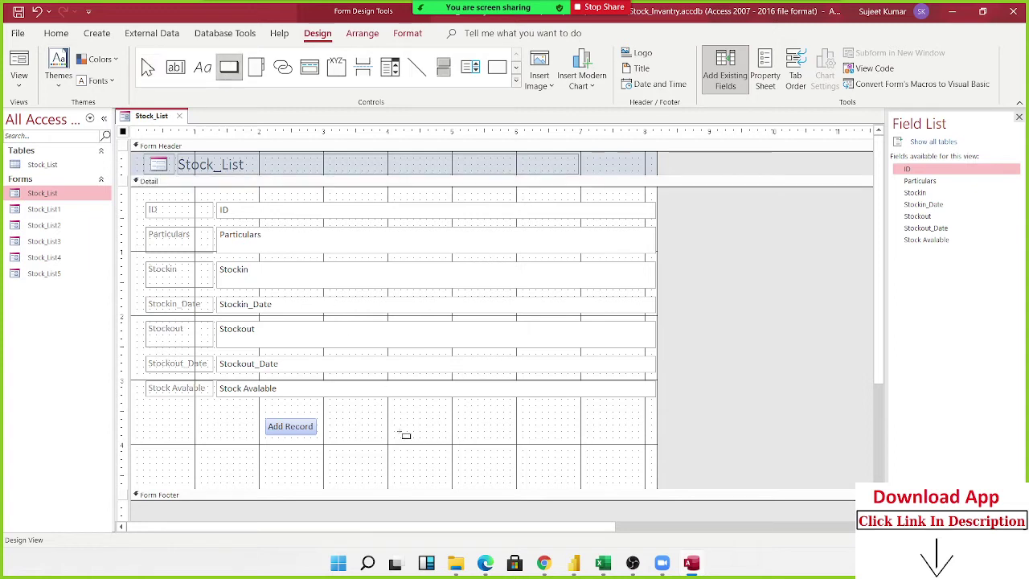
mouse_move(400, 425)
left_mouse_down()
mouse_move(470, 444)
mouse_move(465, 438)
left_mouse_up()
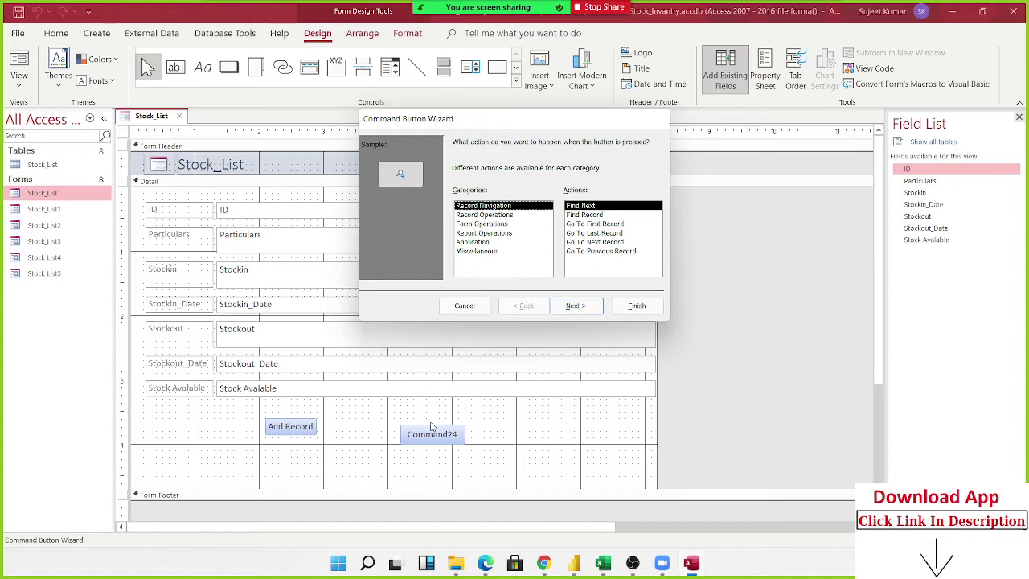
left_click(480, 217)
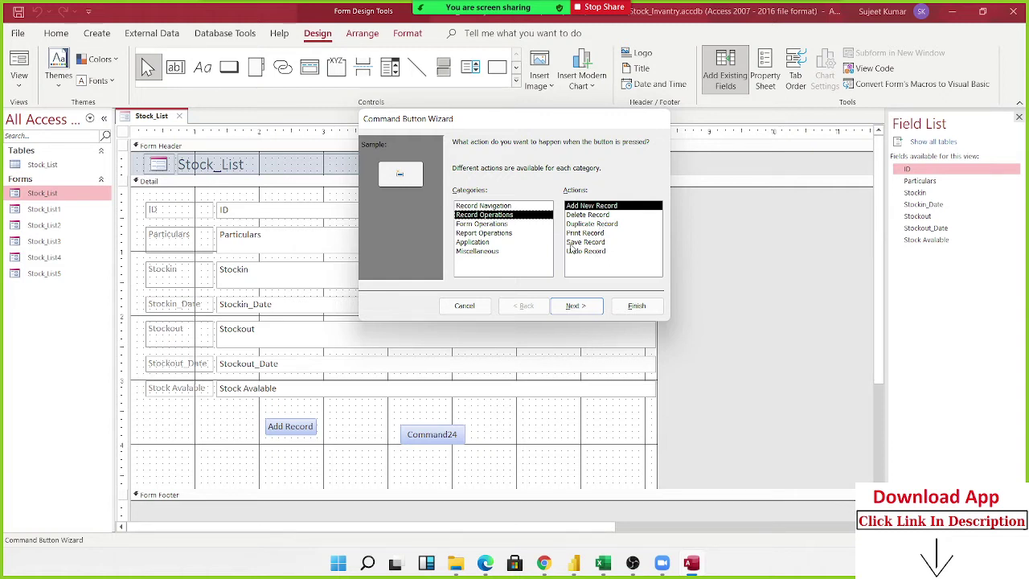
left_click(456, 207)
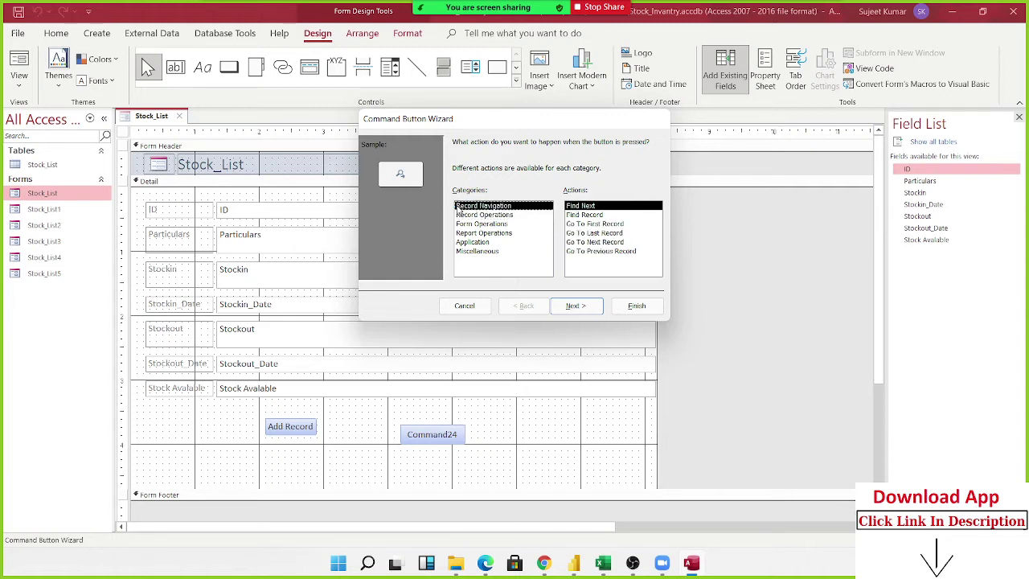
left_click(584, 215)
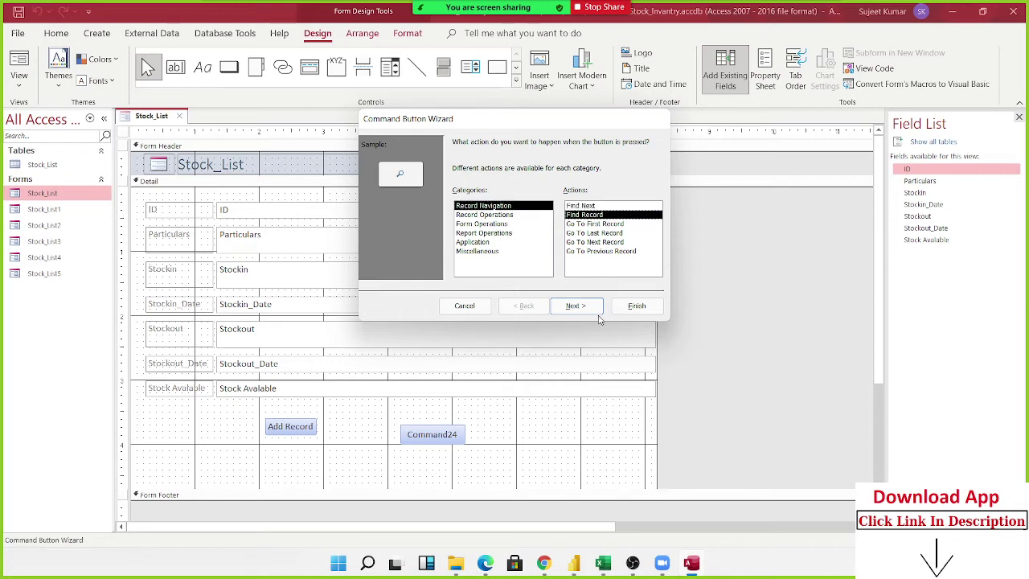
left_click(592, 307)
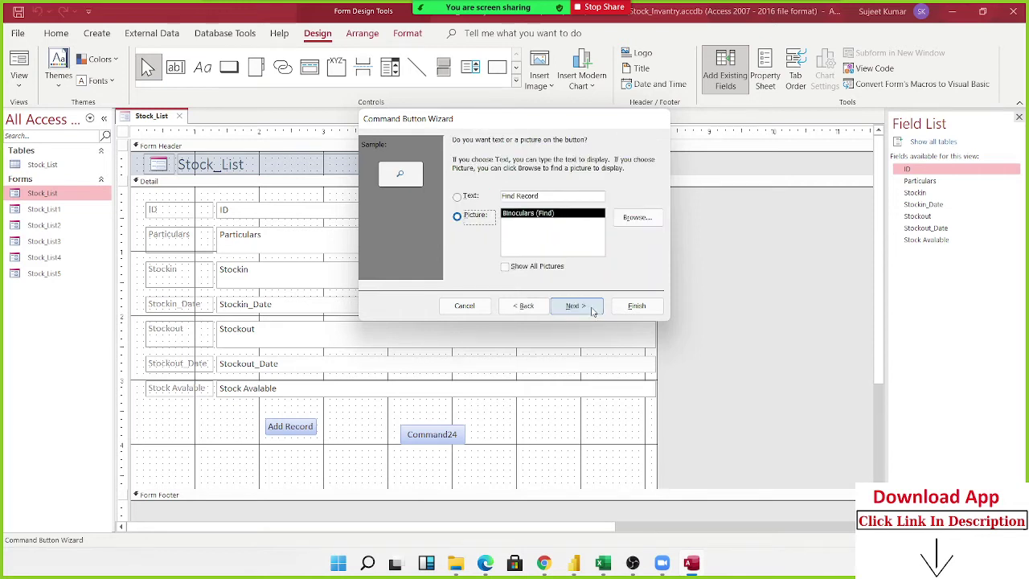
key("alt+t")
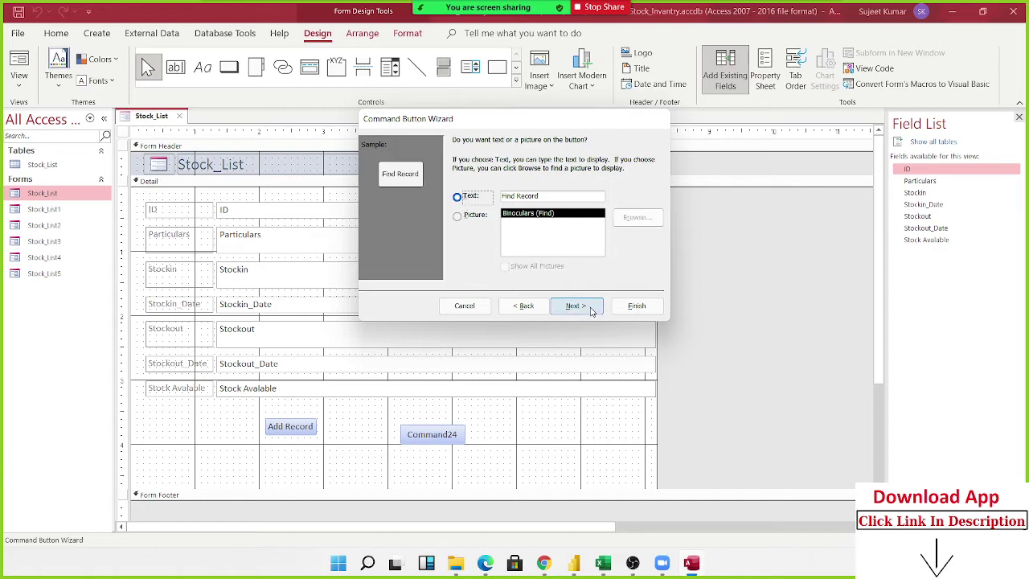
left_click(593, 312)
left_click(626, 308)
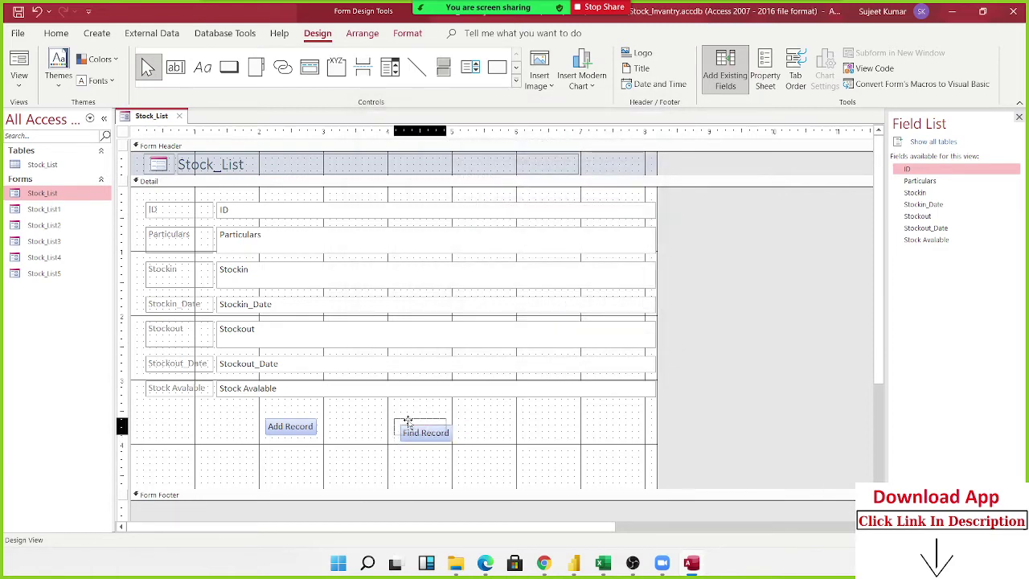
left_click_drag(413, 424, 407, 418)
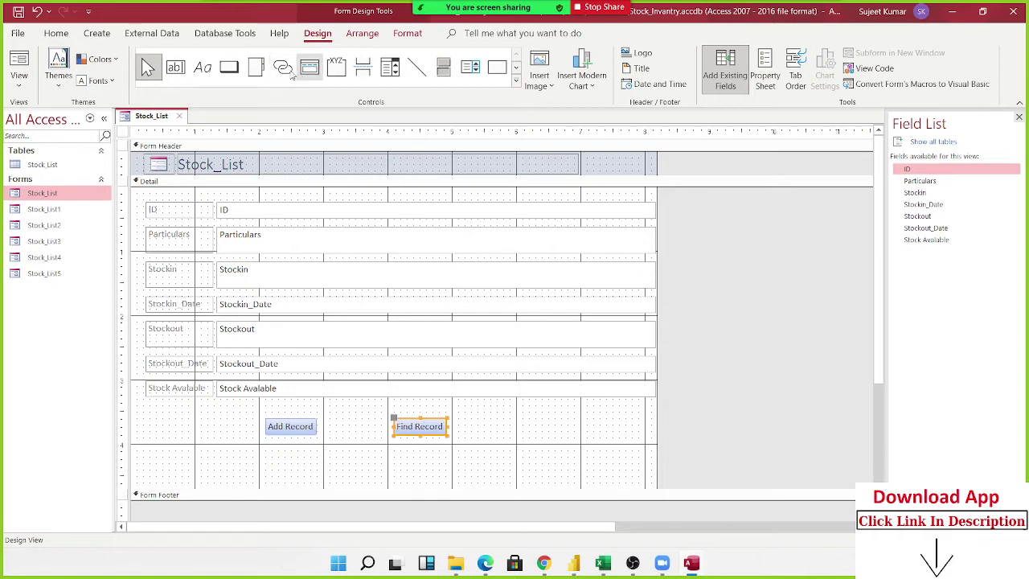
- Draw a text-labelled 'Find Next' button right of Find Record with the Find Next action
left_click(230, 74)
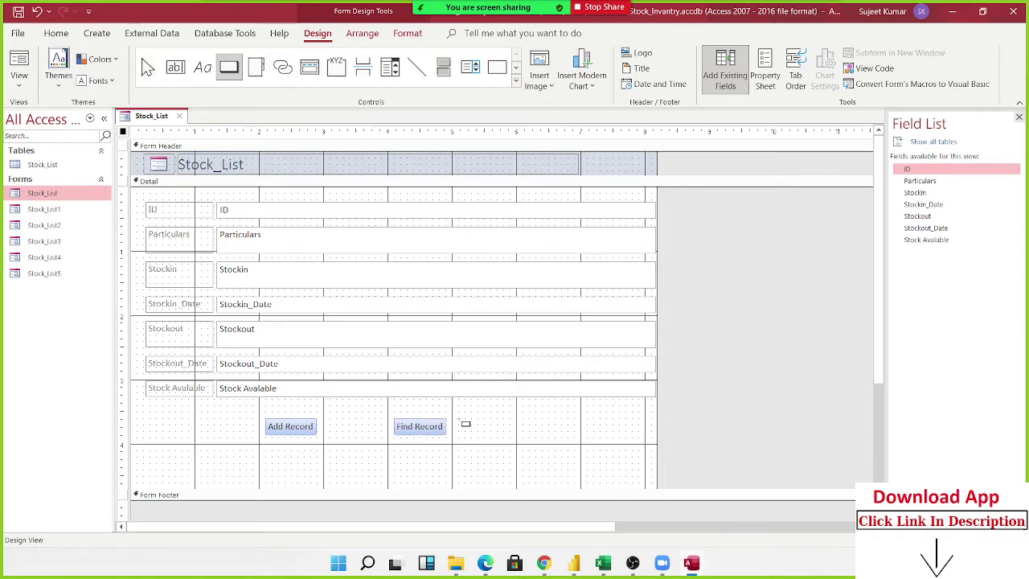
left_click_drag(458, 419, 514, 441)
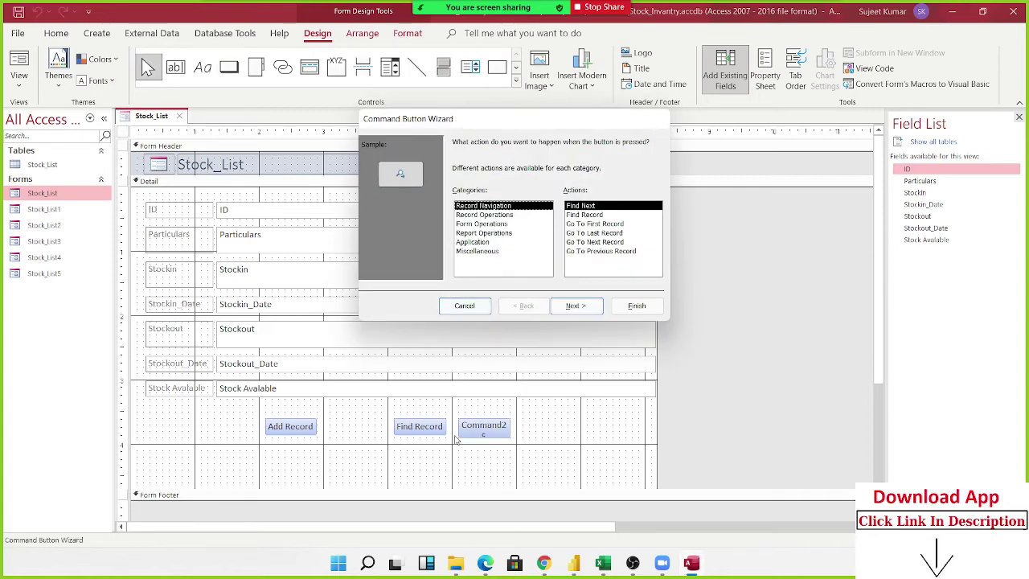
left_click(588, 307)
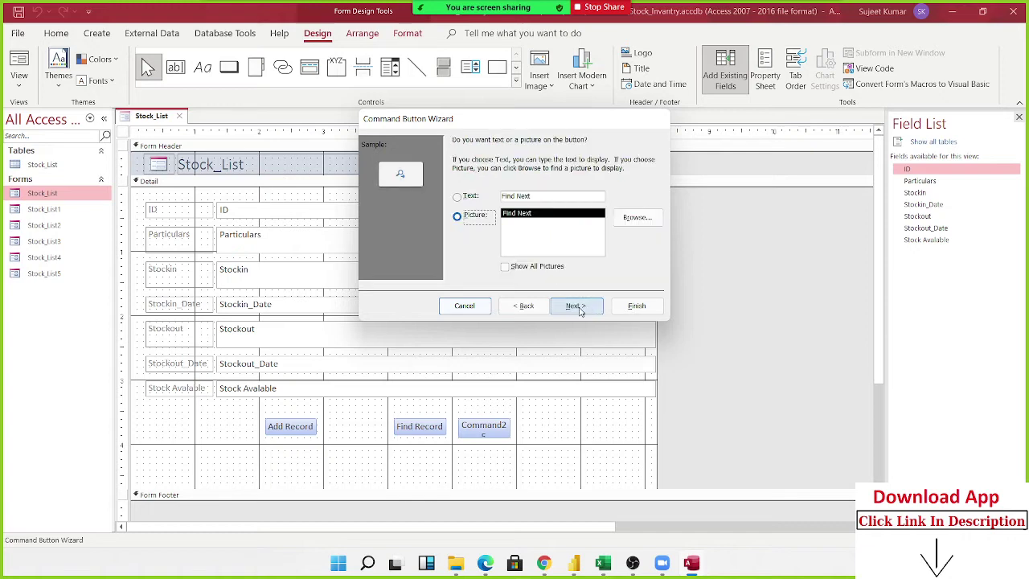
left_click(471, 196)
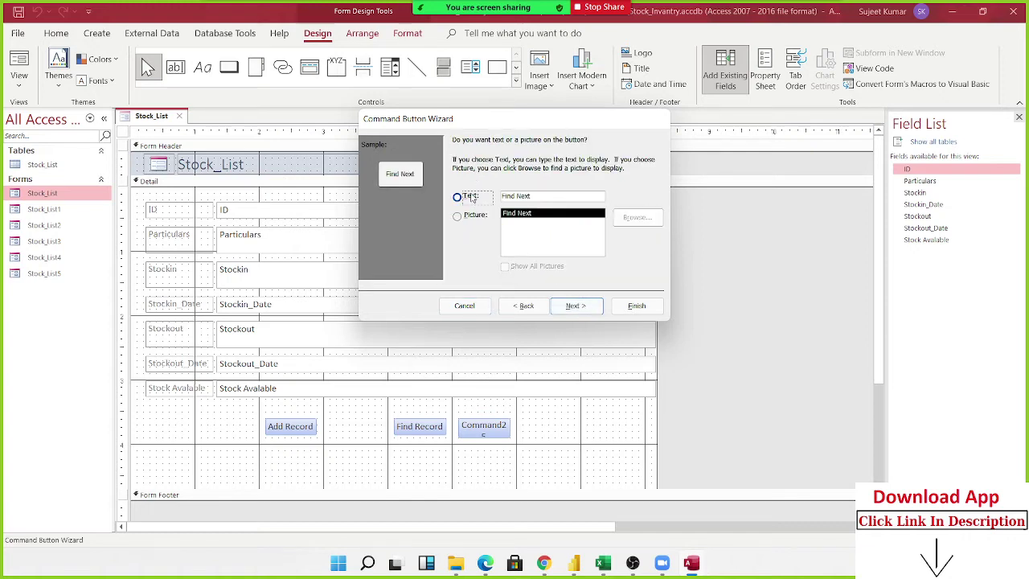
left_click(576, 307)
left_click(636, 306)
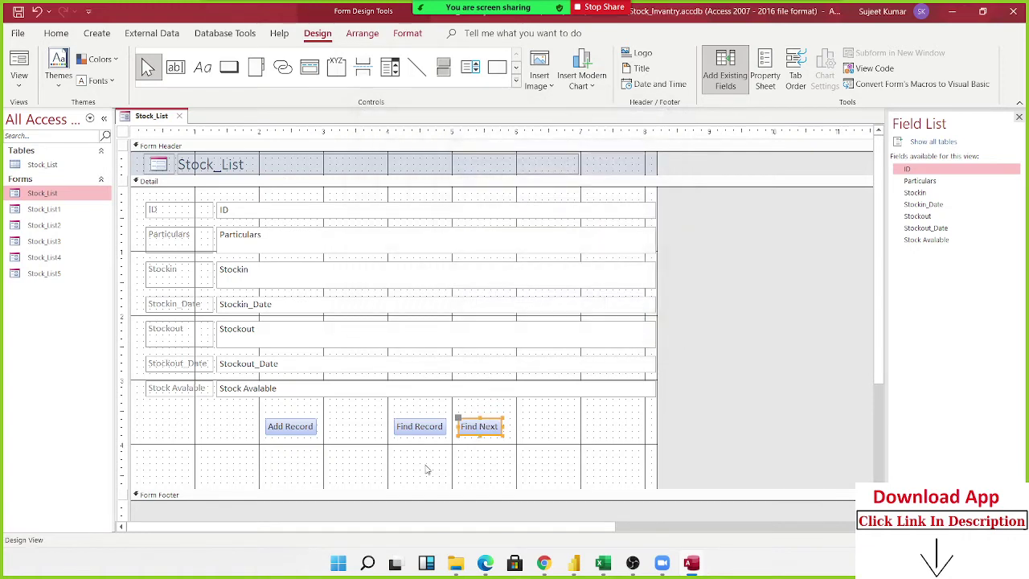
left_click(518, 431)
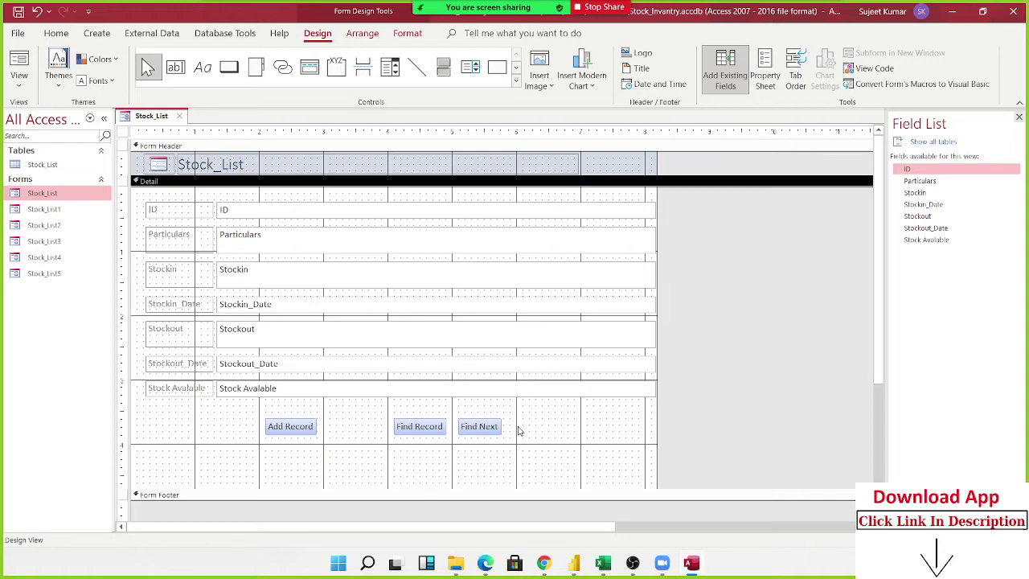
left_click(234, 71)
- Draw a fourth button right of Find Next and browse the Record Navigation actions
left_click_drag(523, 419, 576, 441)
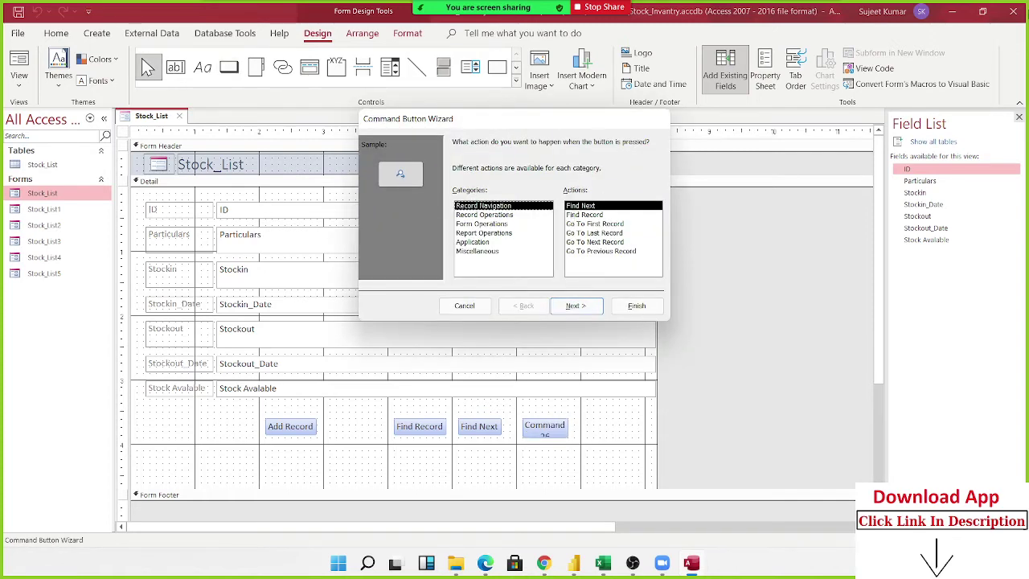
left_click(506, 207)
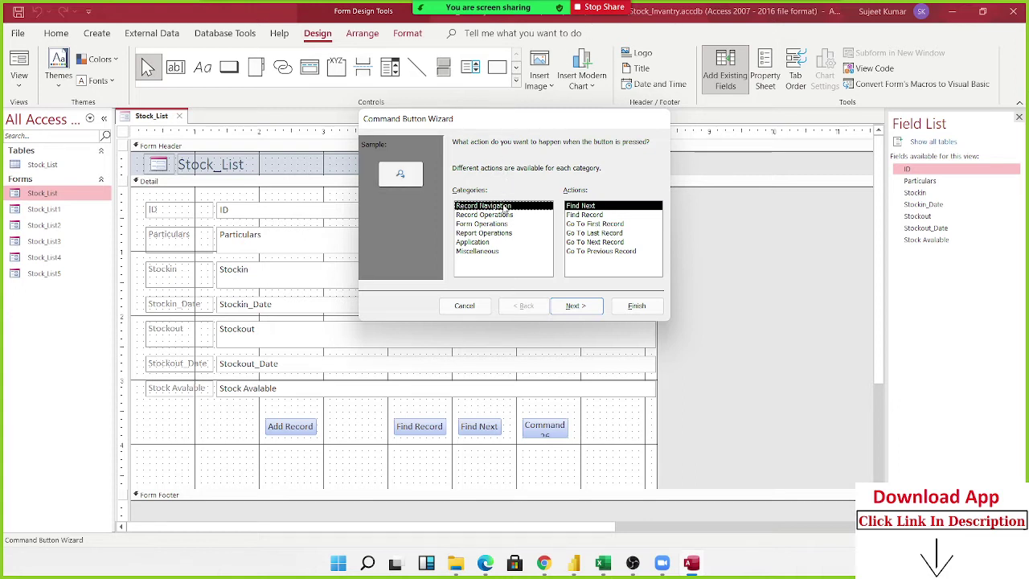
left_click(600, 214)
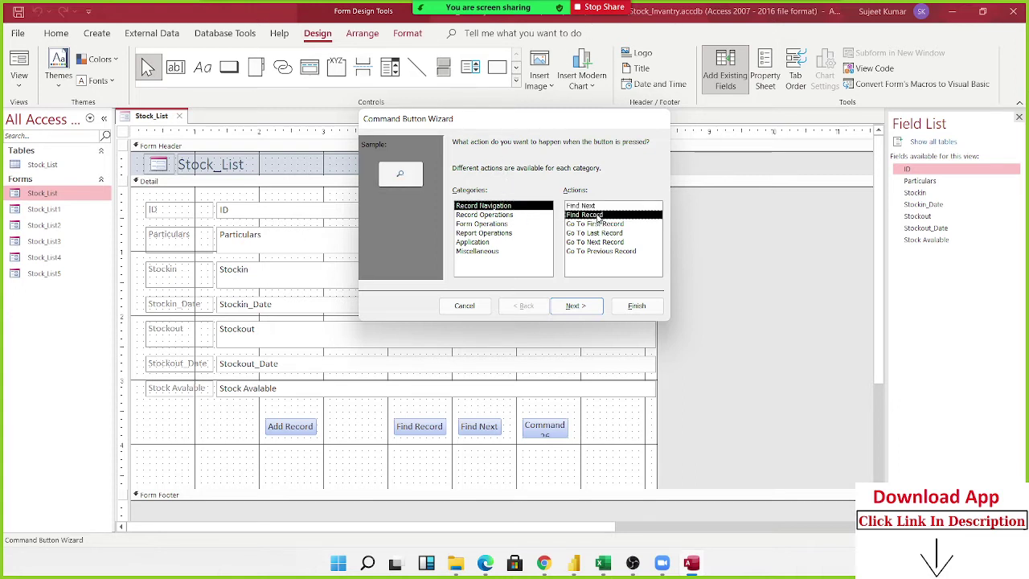
left_click(603, 224)
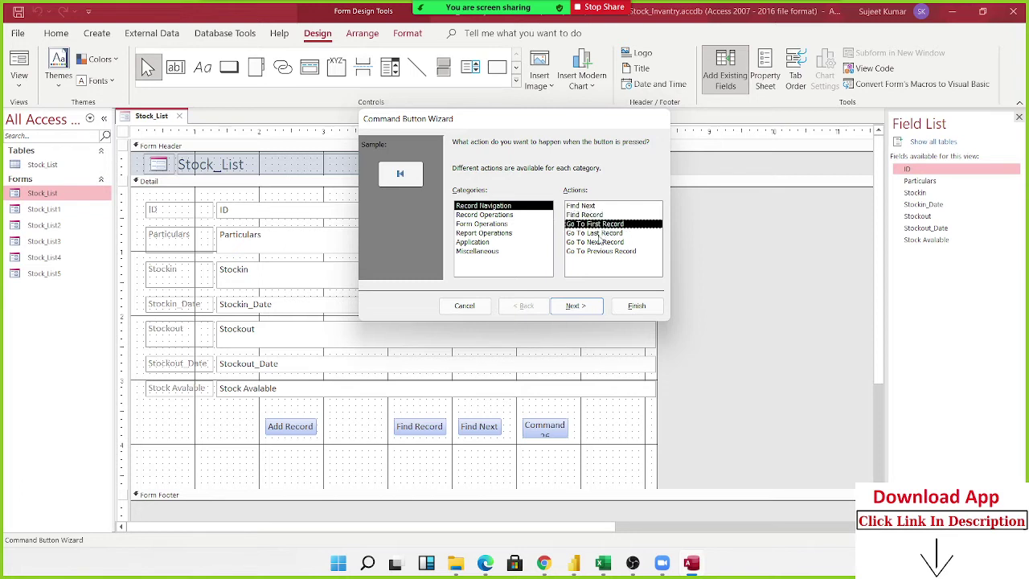
left_click(600, 233)
left_click(603, 242)
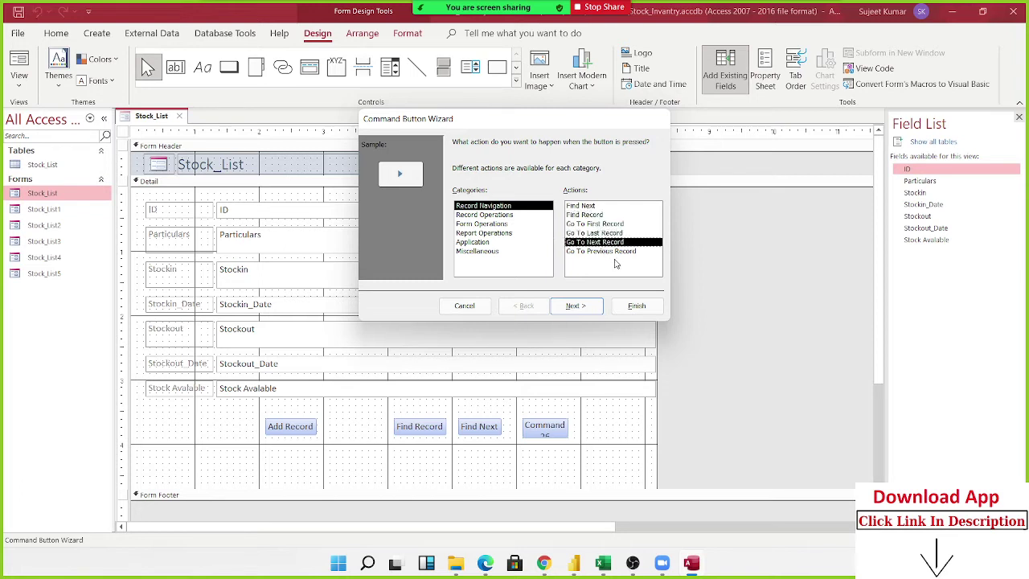
left_click(614, 252)
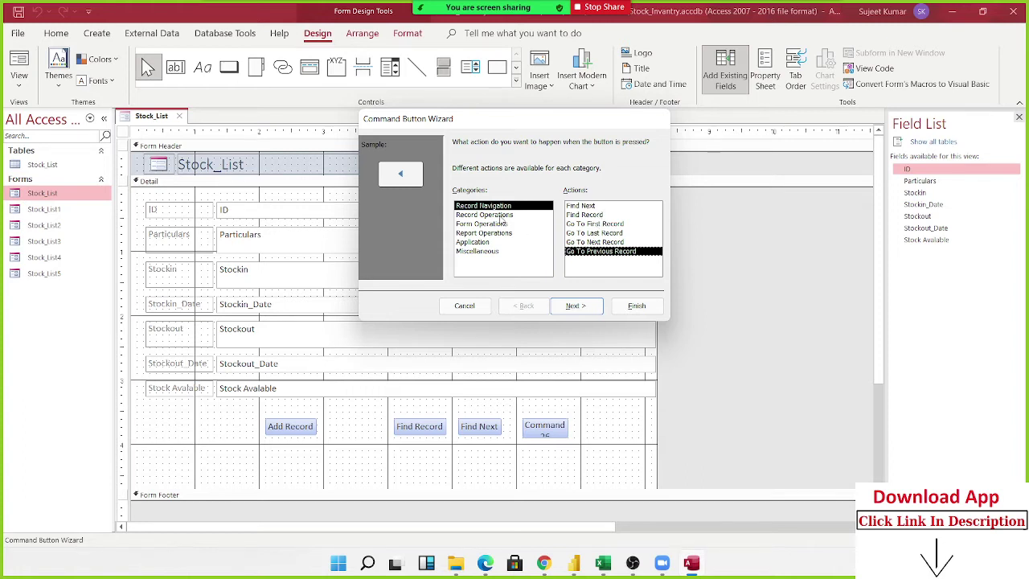
- Browse the Record Operations actions and choose Undo Record
left_click(500, 216)
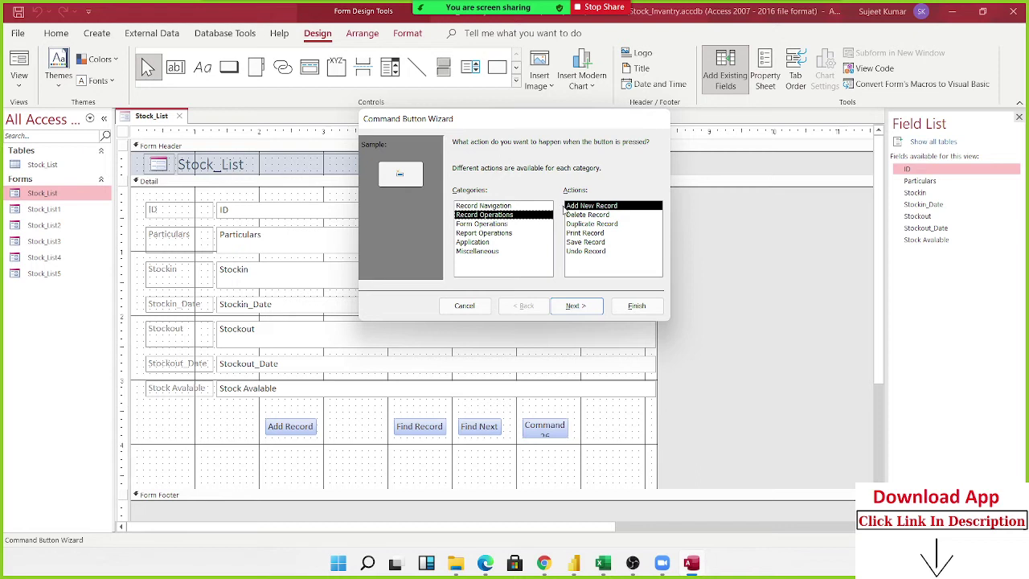
left_click(569, 215)
left_click(579, 225)
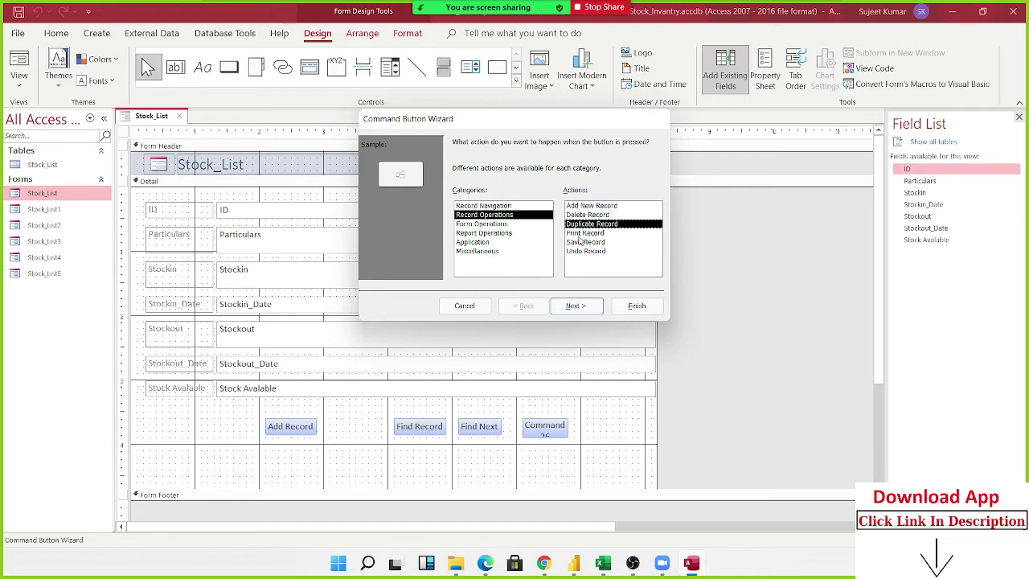
left_click(585, 233)
left_click(589, 242)
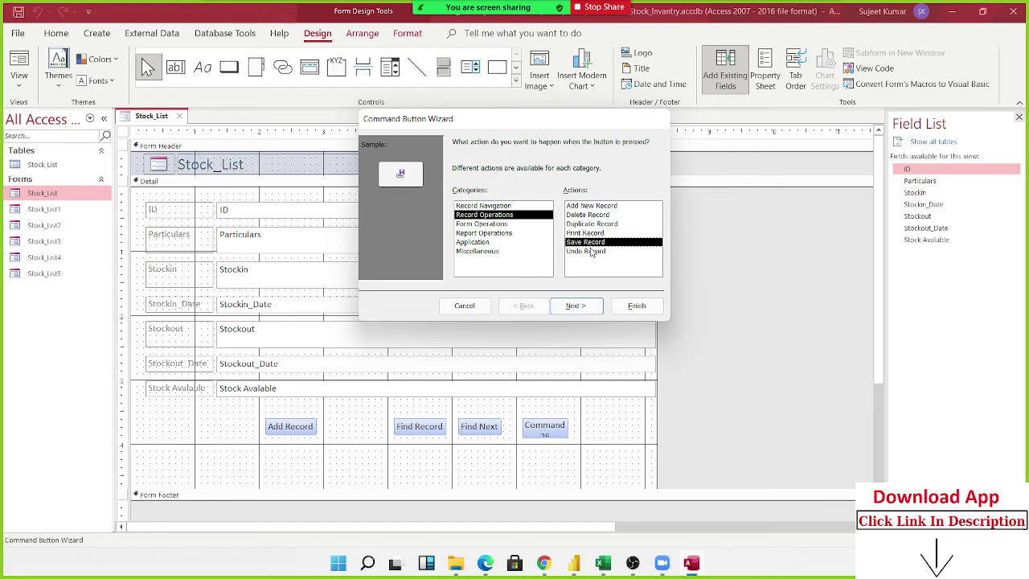
left_click(591, 252)
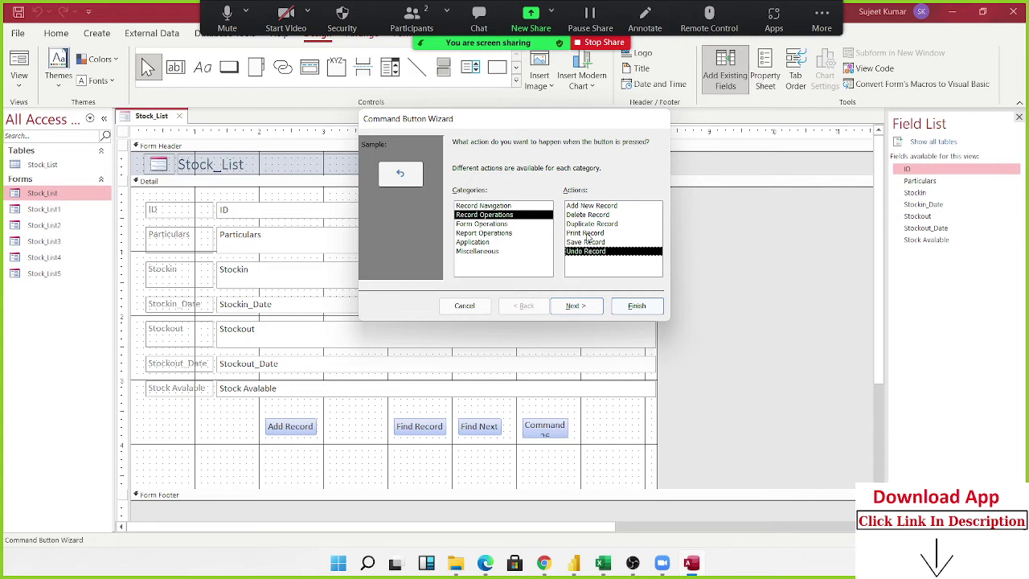
left_click(426, 11)
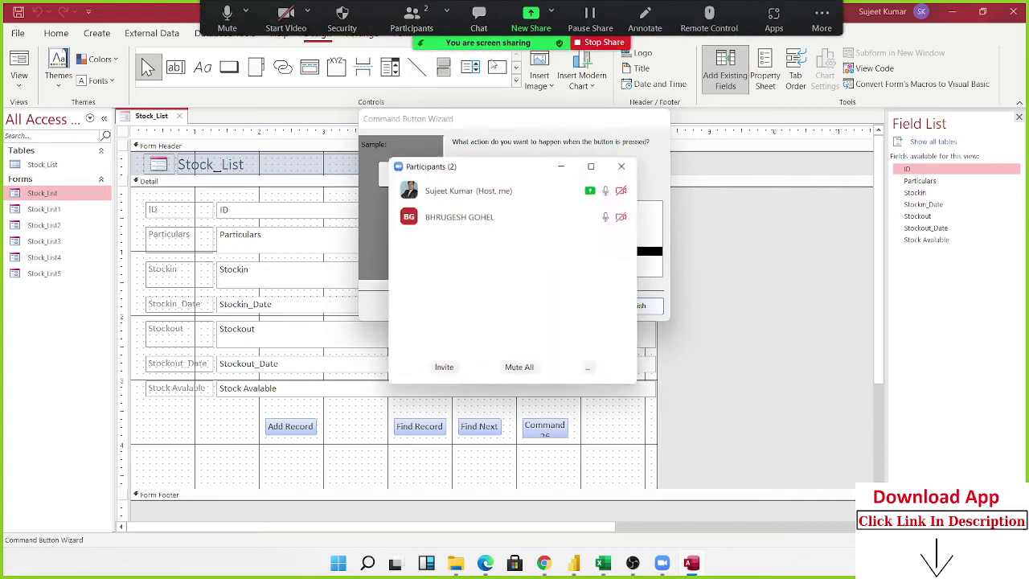
left_click(615, 215)
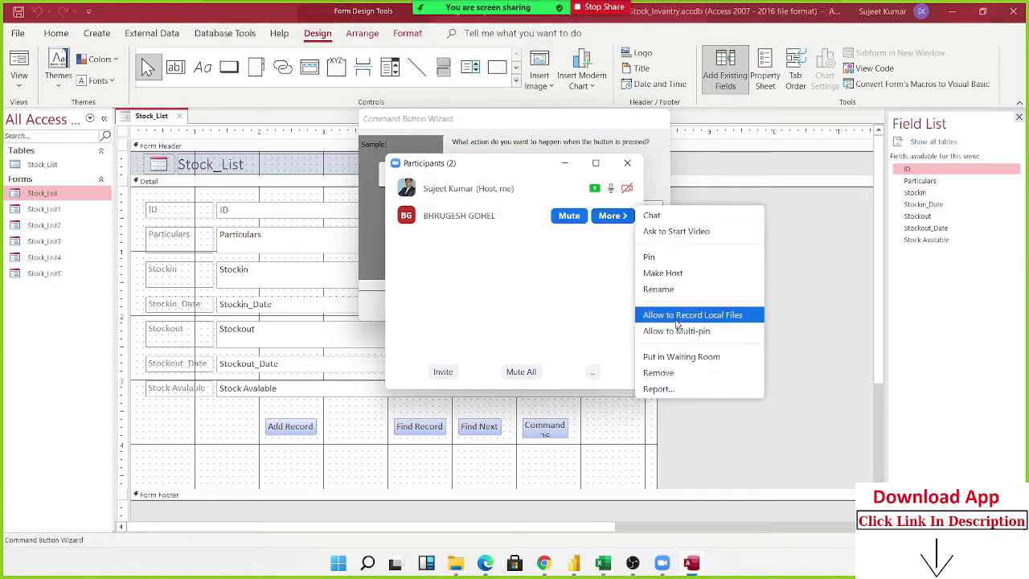
left_click(679, 316)
left_click(627, 162)
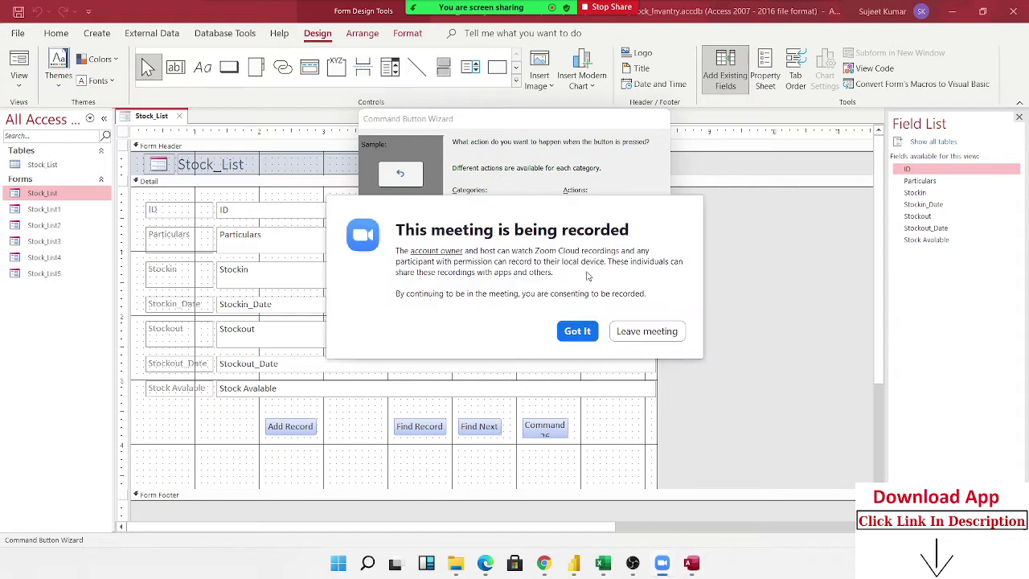
left_click(581, 330)
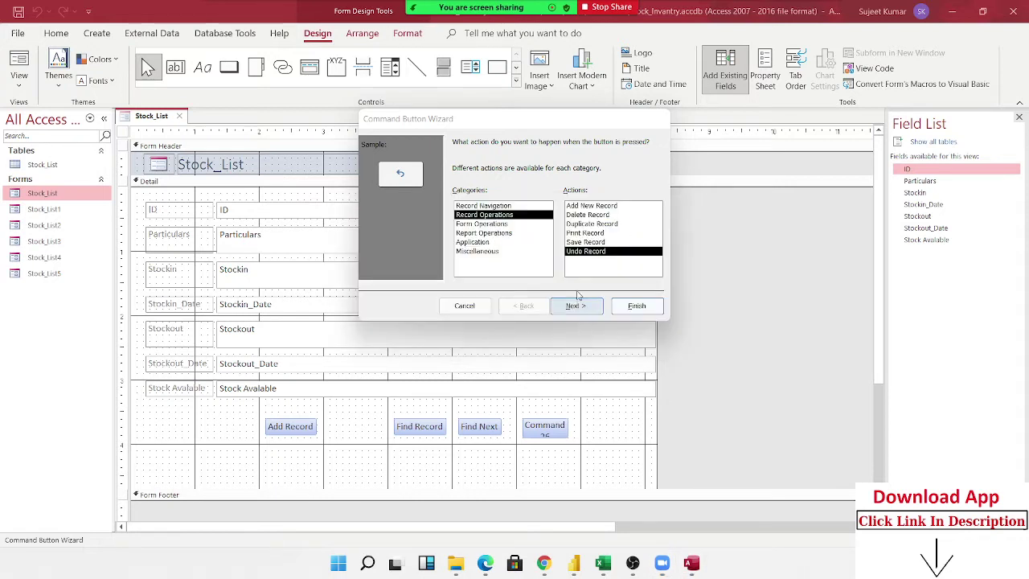
- Try the Form Operations actions, briefly previewing the Print a Form option
left_click(504, 225)
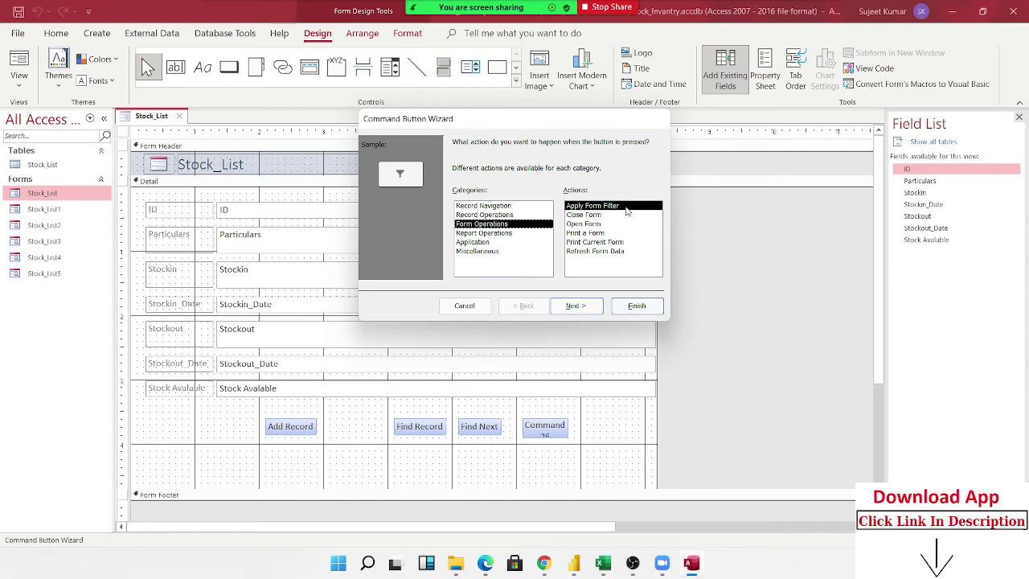
left_click(604, 216)
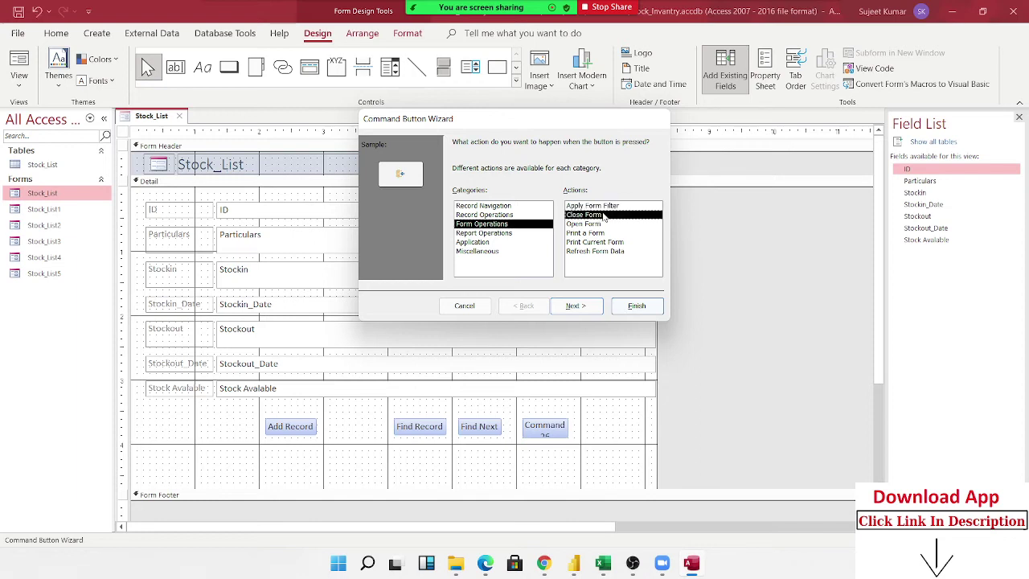
left_click(591, 225)
left_click(592, 233)
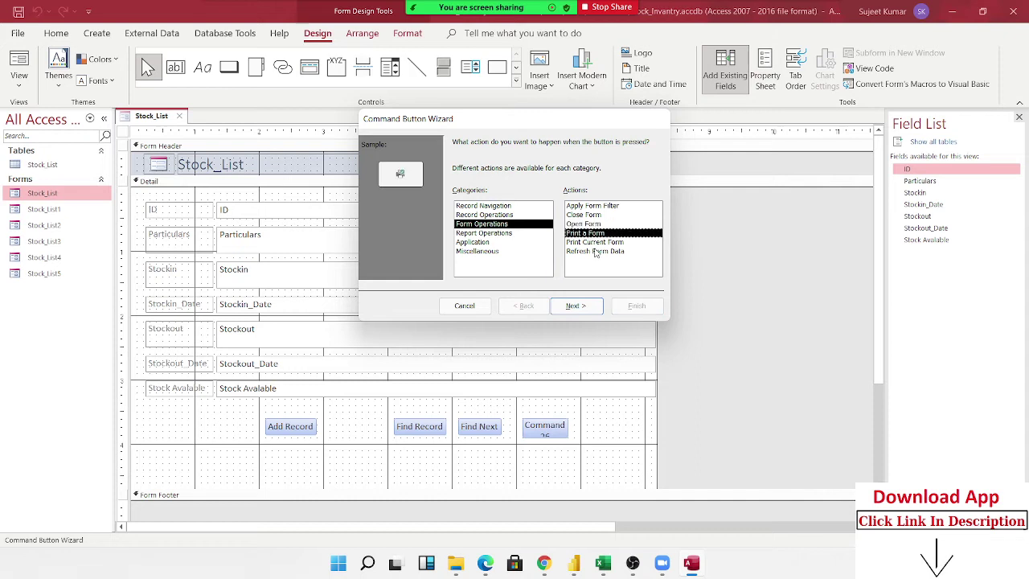
left_click(599, 243)
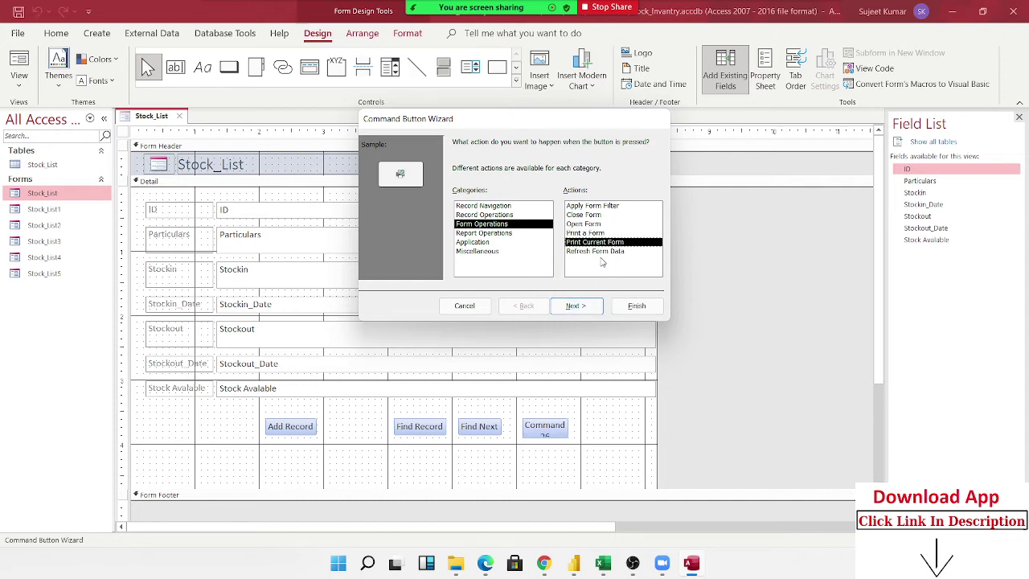
left_click(595, 234)
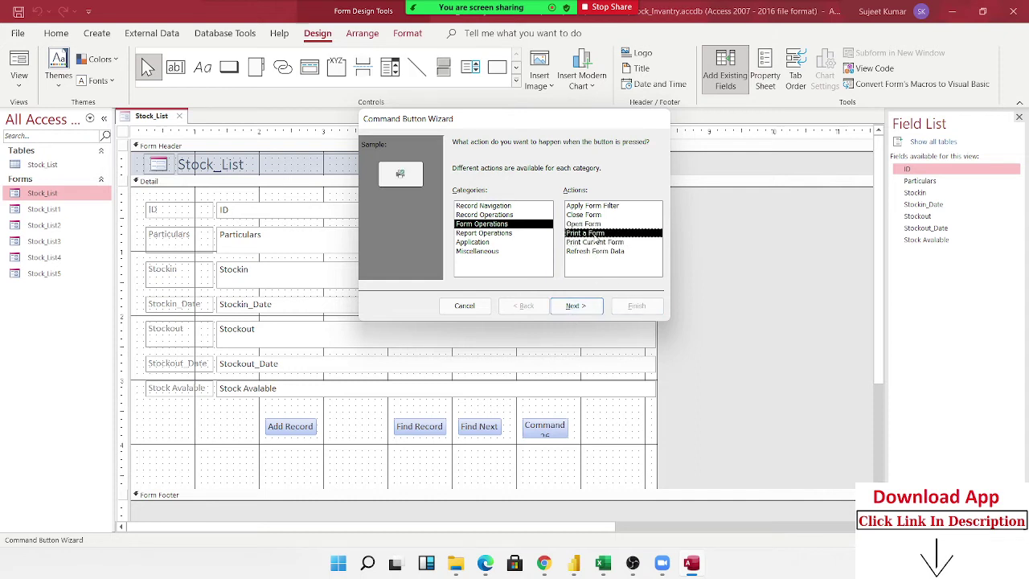
left_click(576, 307)
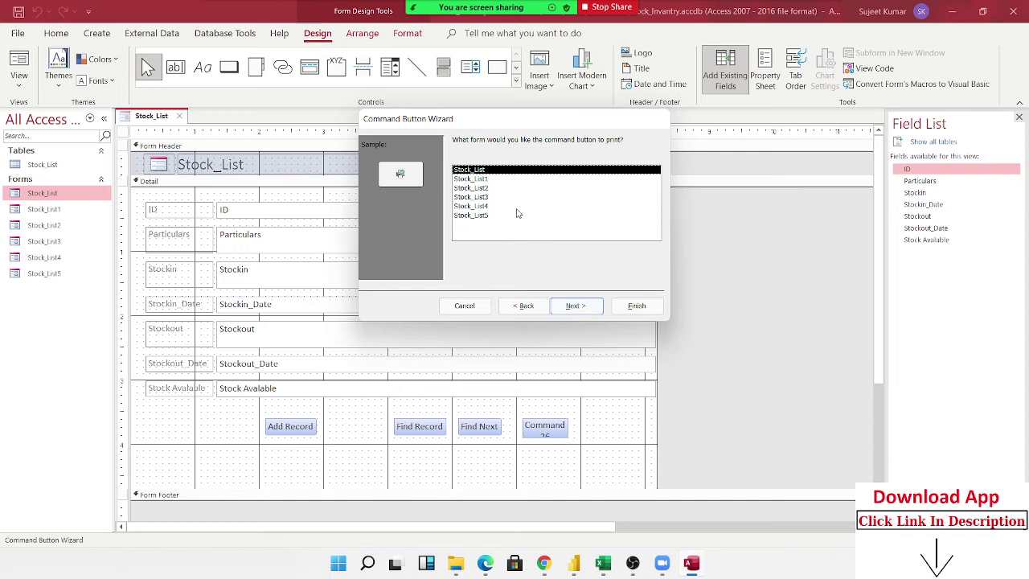
left_click(524, 307)
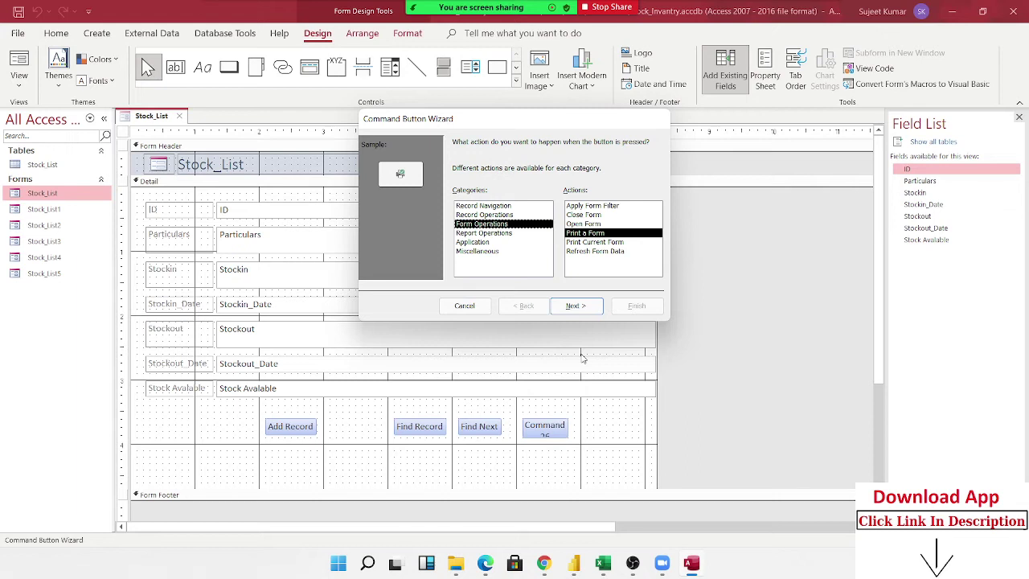
left_click(604, 253)
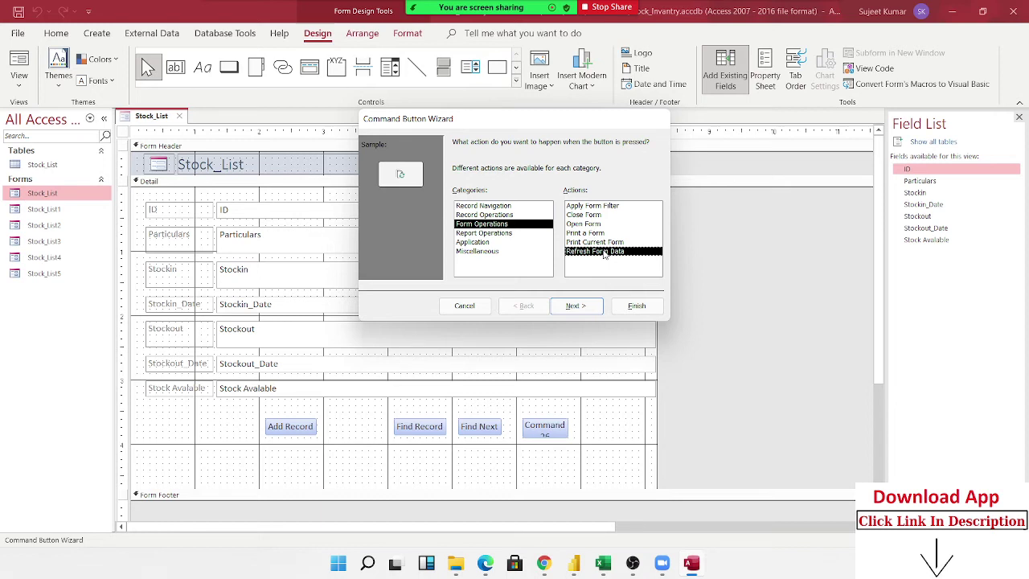
- Browse the Report Operations actions, then select the Application category's Quit Application
left_click(510, 235)
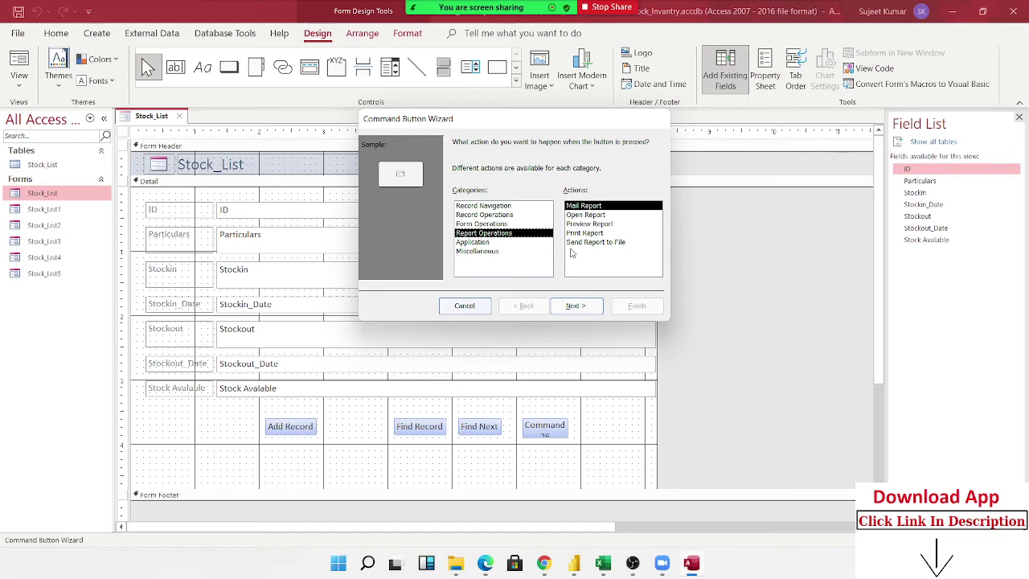
left_click(583, 215)
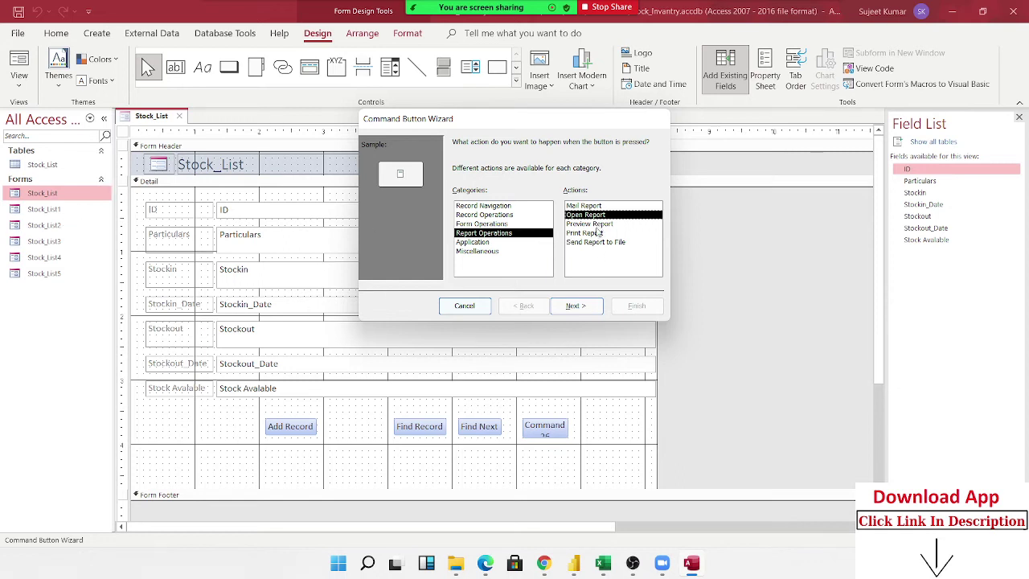
left_click(598, 233)
left_click(589, 243)
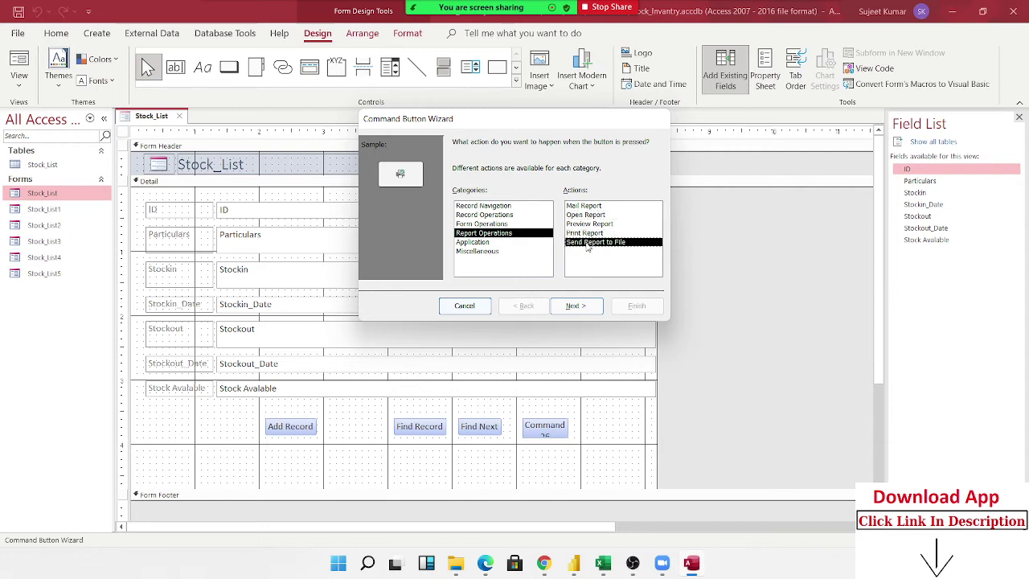
left_click(463, 243)
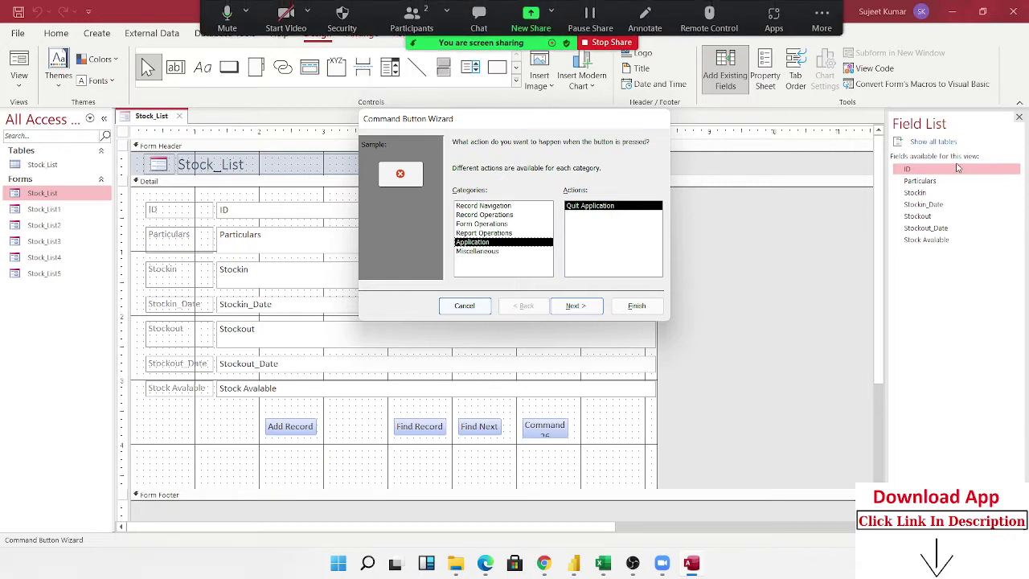
- Browse the Miscellaneous actions and step through the other action categories
left_click(490, 251)
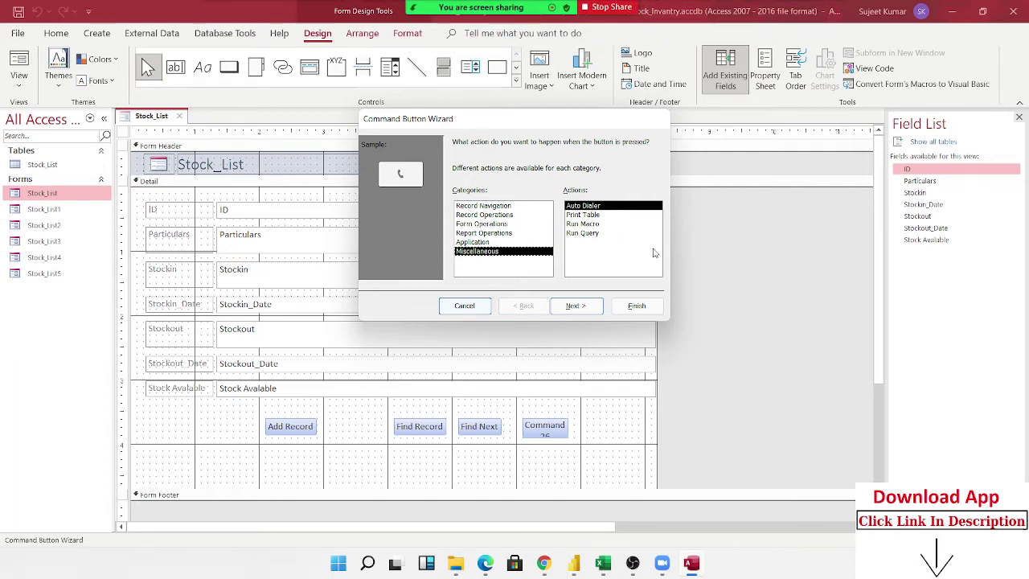
left_click(613, 216)
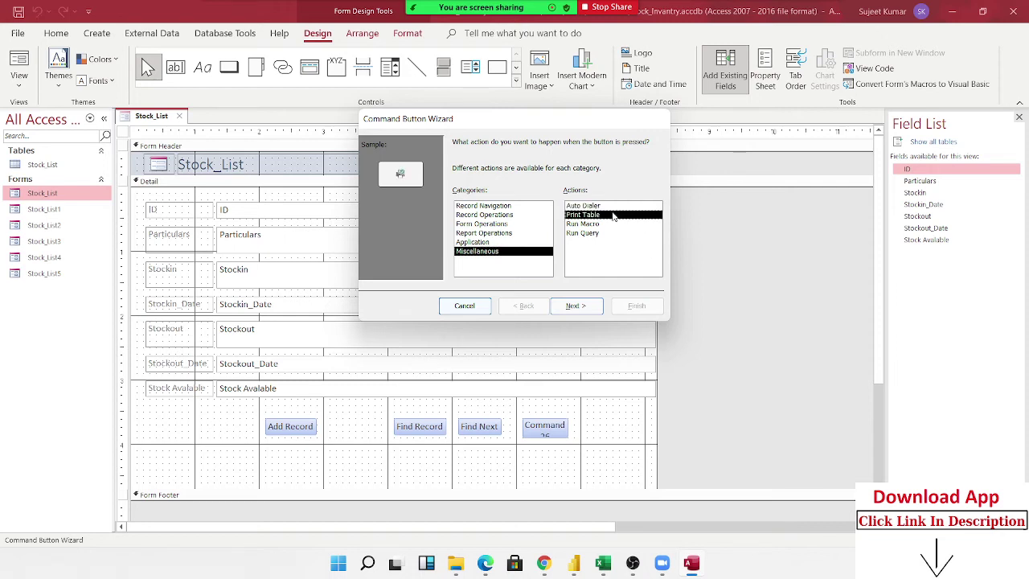
left_click(614, 228)
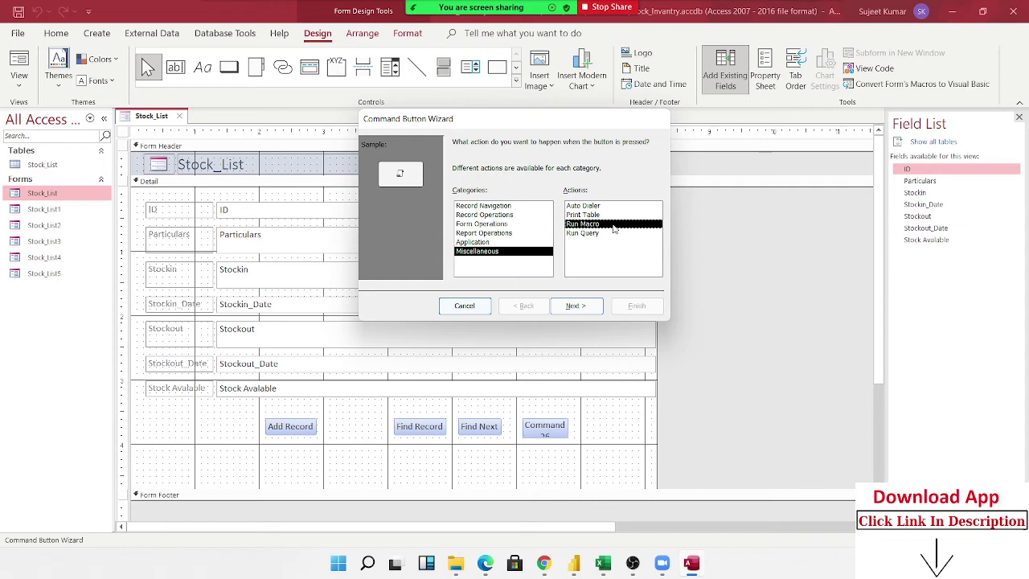
left_click(611, 233)
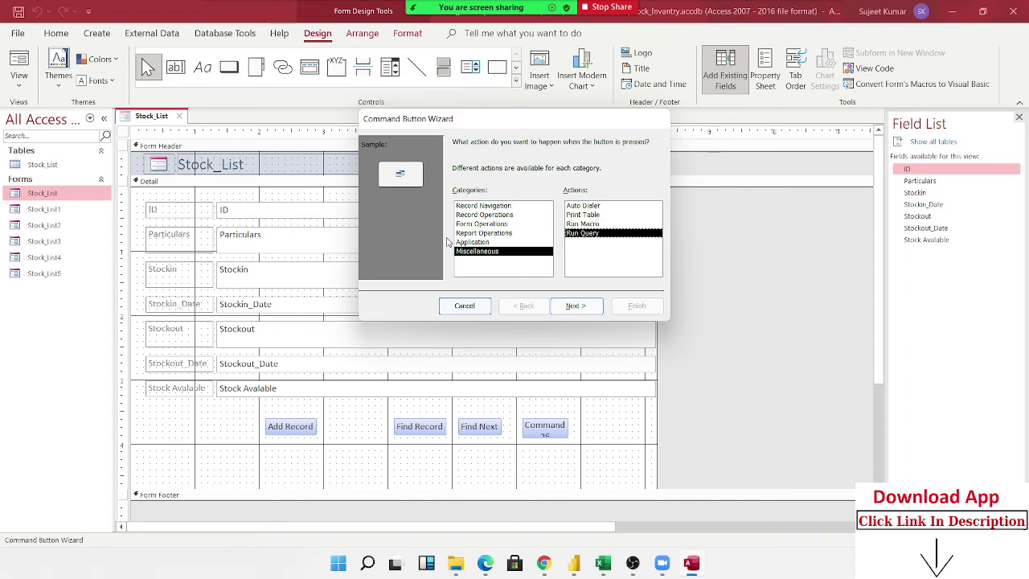
left_click(461, 207)
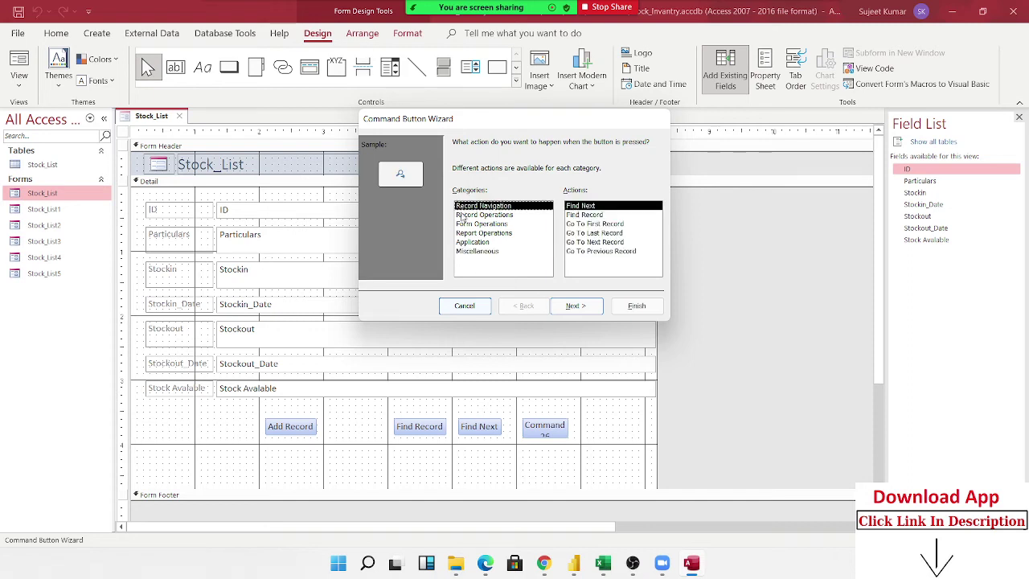
left_click(462, 215)
left_click(461, 224)
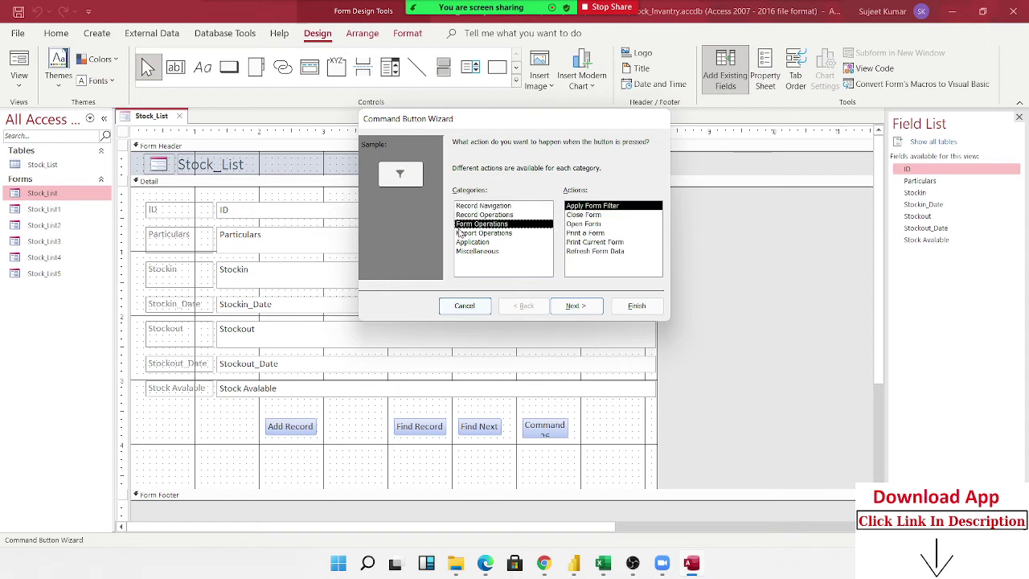
left_click(462, 232)
left_click(464, 242)
left_click(465, 251)
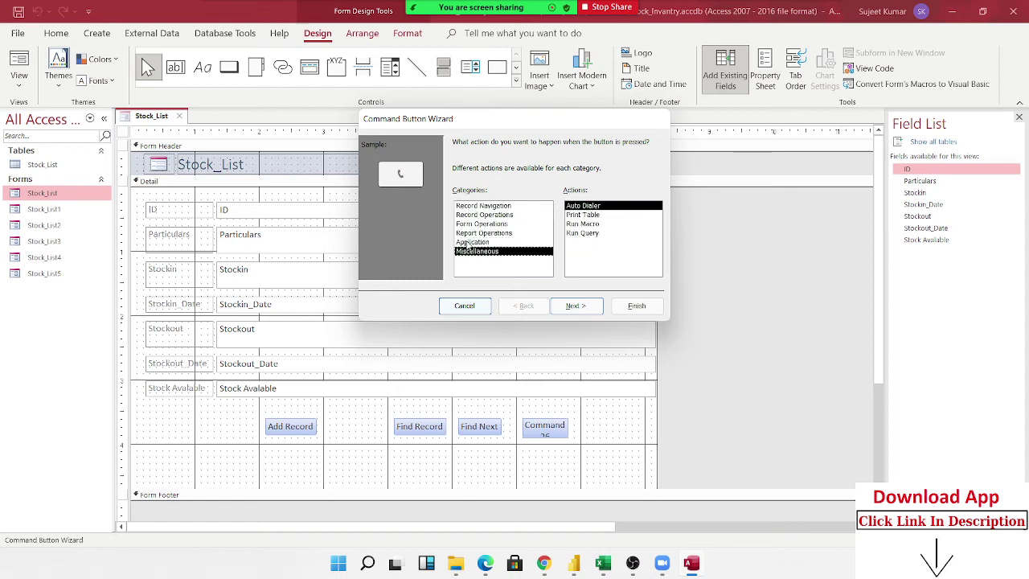
- Set the button to Quit Application with the Stop picture, finish it, and close the form
left_click(465, 242)
left_click(584, 308)
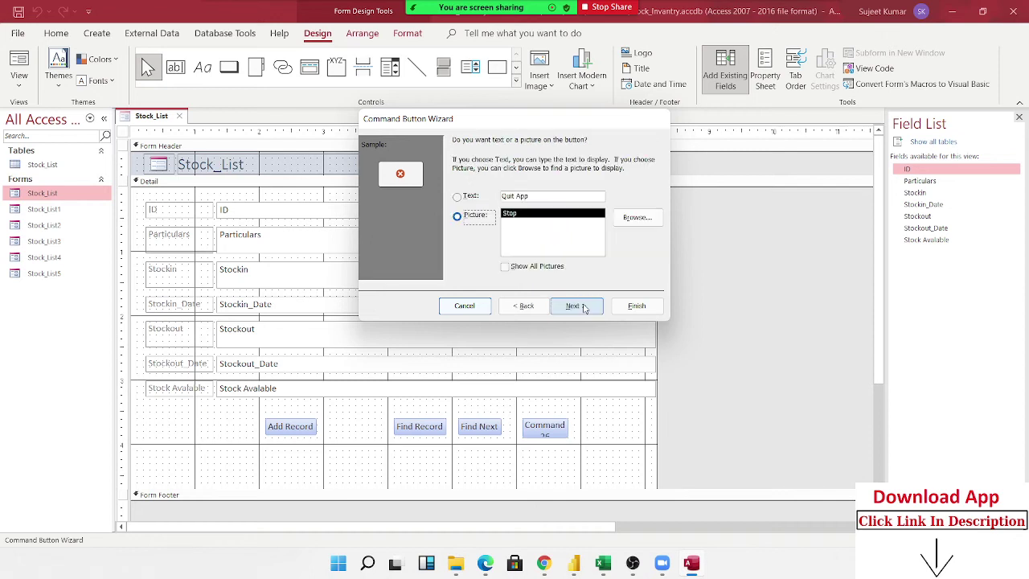
left_click(586, 307)
left_click(635, 307)
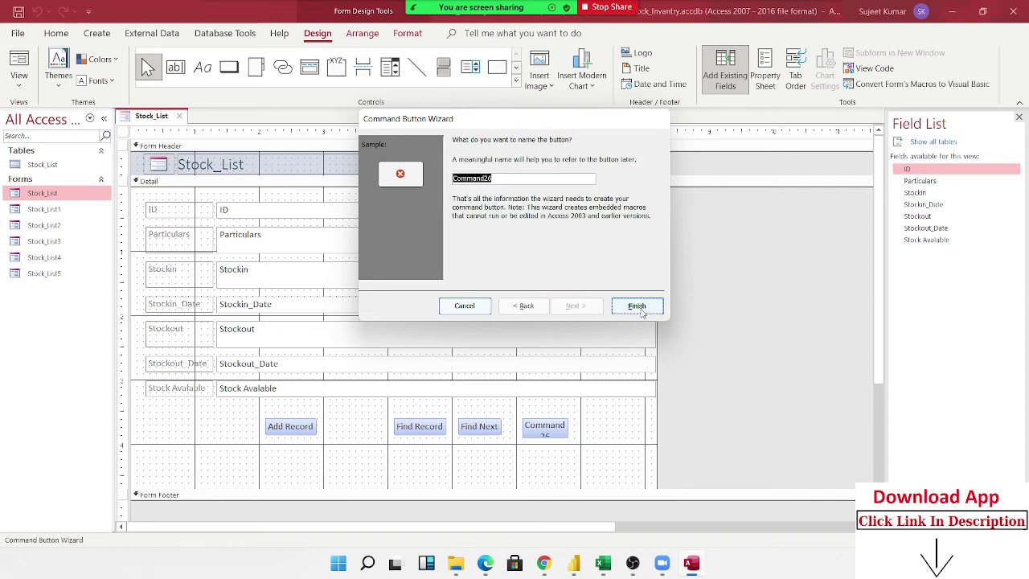
left_click(610, 435)
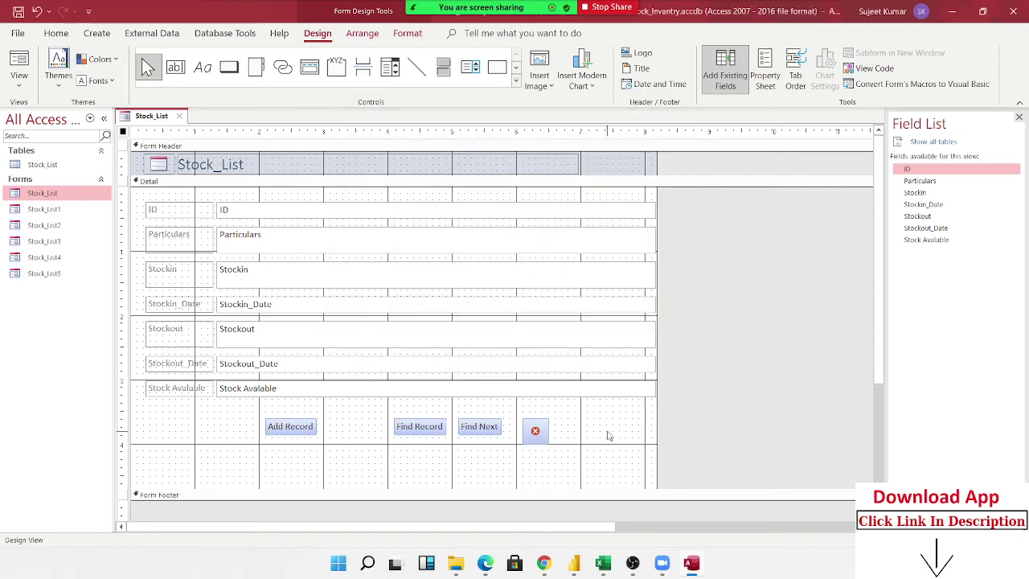
left_click(178, 116)
- Save the Stock_List form changes, reopen it in Form View and start a new record 34
left_click(468, 318)
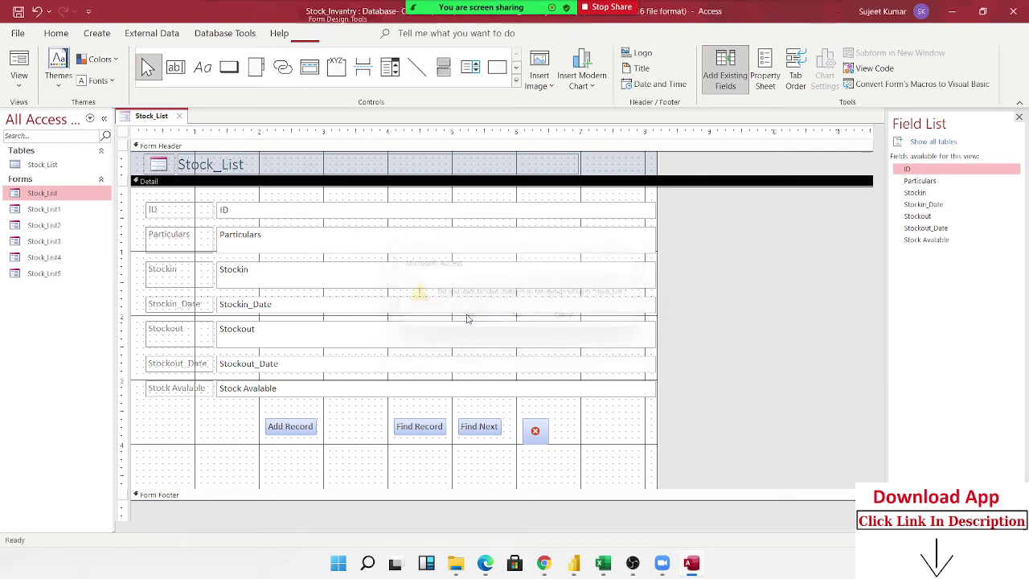
double_click(83, 198)
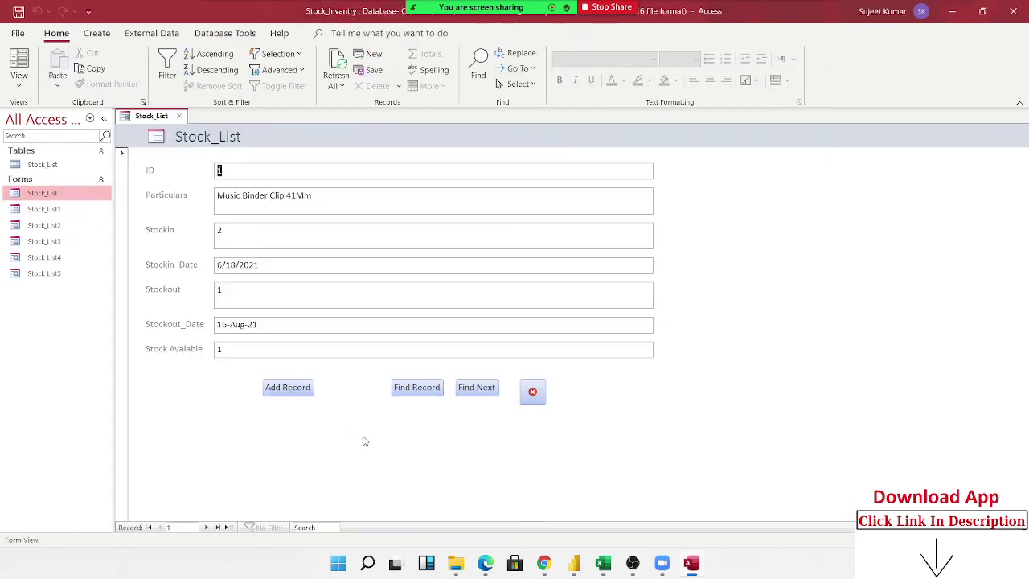
left_click(286, 389)
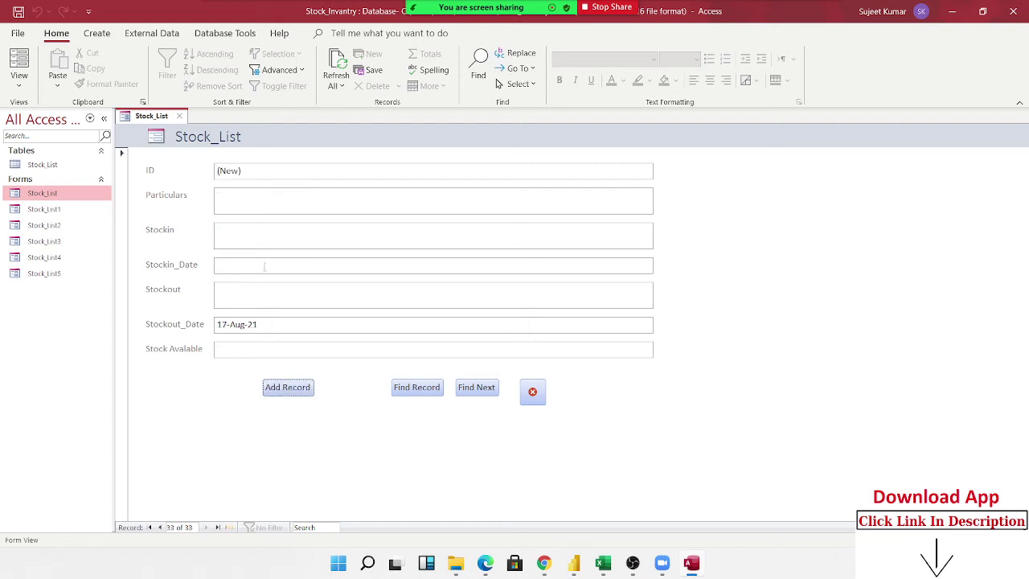
- Enter Particulars 'Parts' and replace the wrong Stockin value with 12
left_click(232, 198)
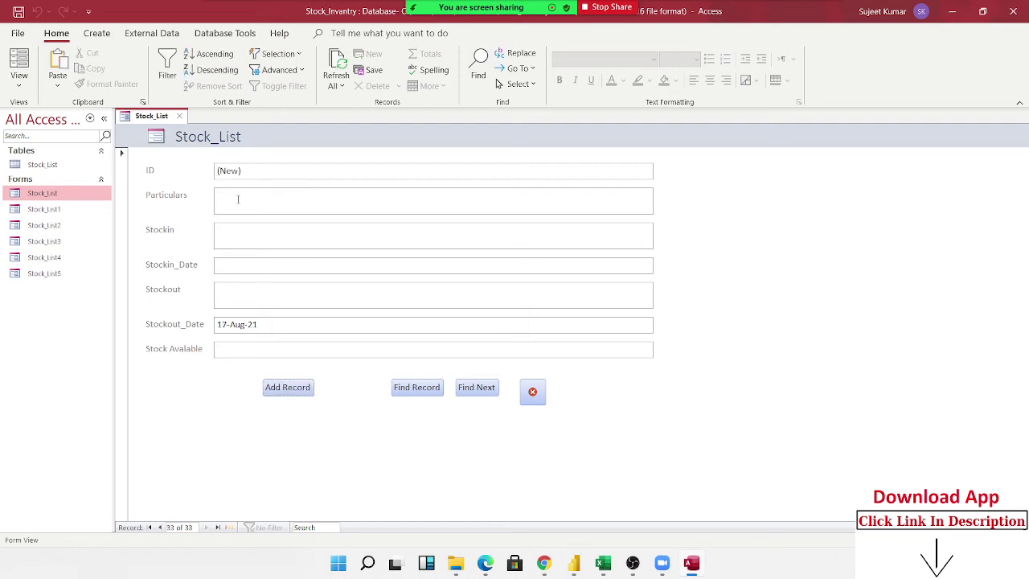
type("P")
type("arts")
type("scf")
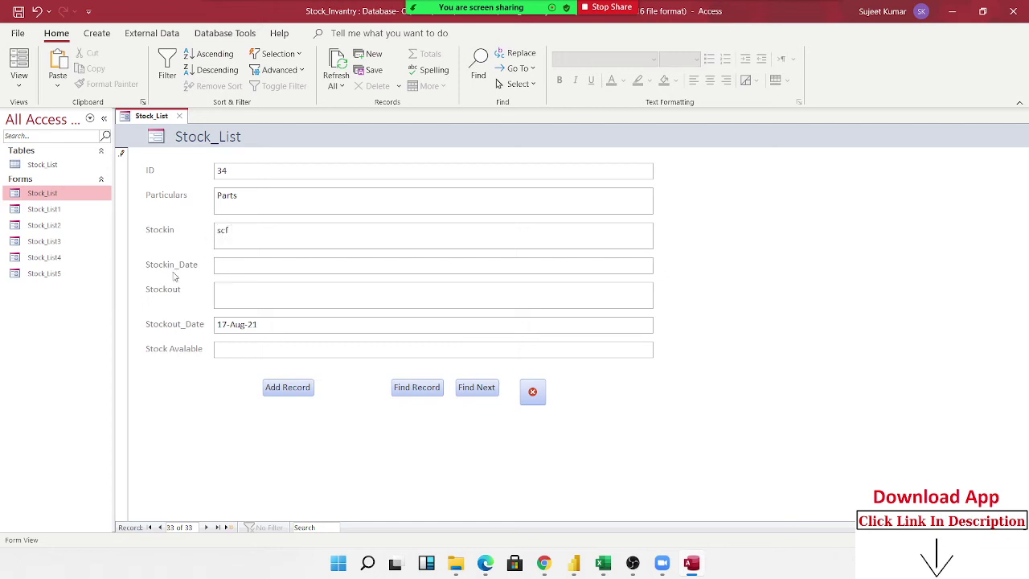
left_click(252, 269)
left_click_drag(237, 225, 200, 229)
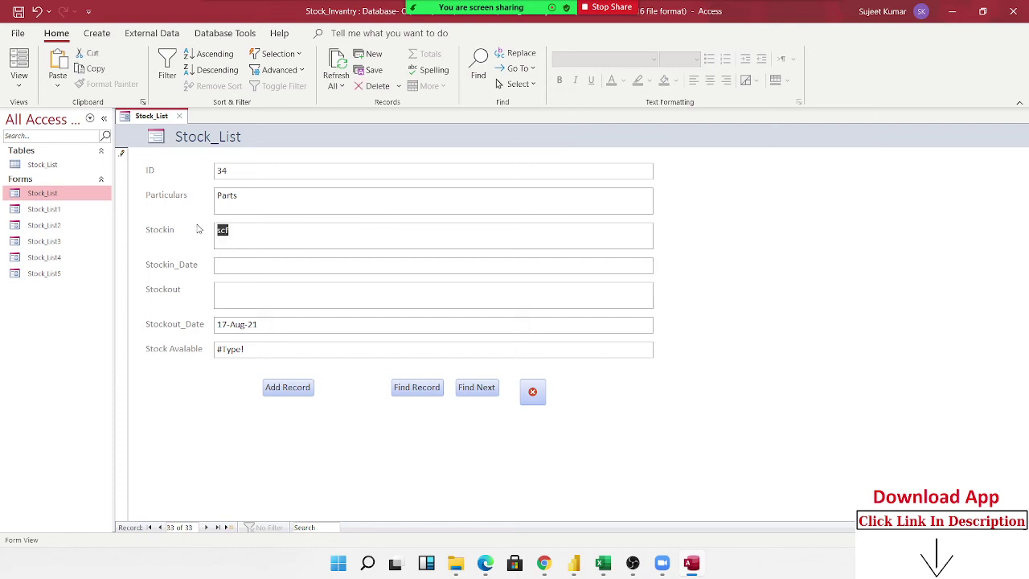
type("12")
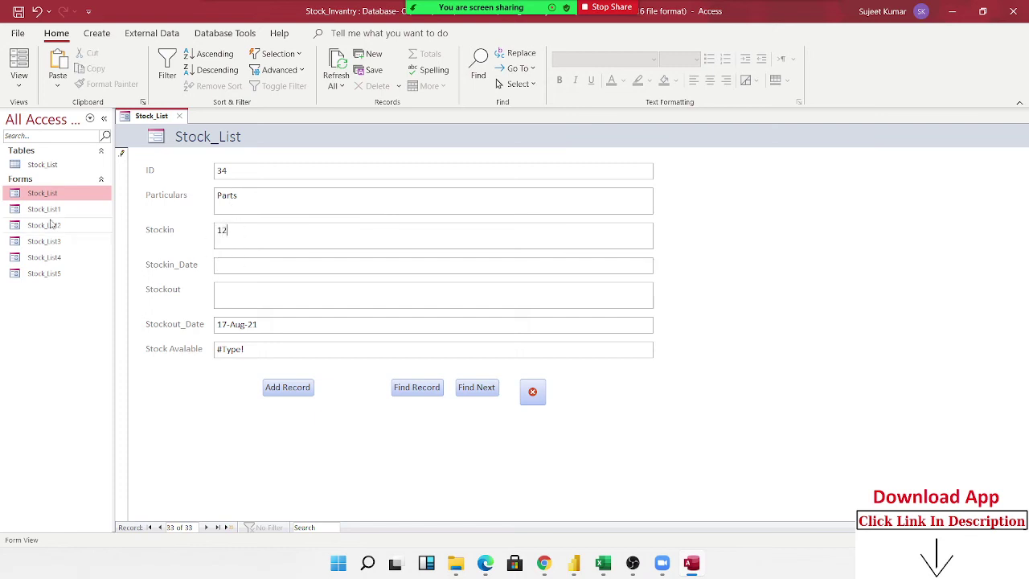
left_click(56, 165)
right_click(56, 167)
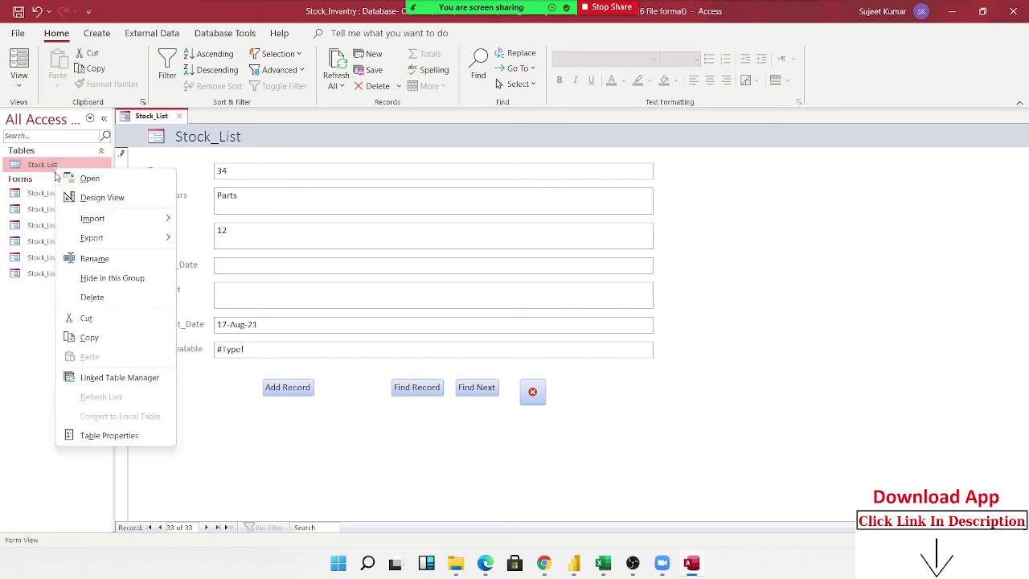
left_click(97, 197)
left_click(494, 330)
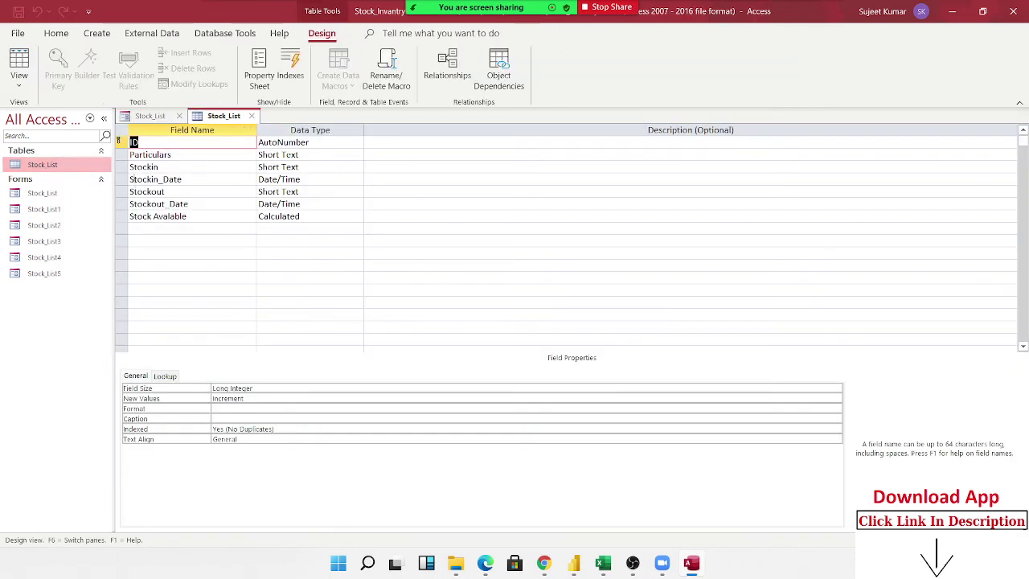
left_click(161, 167)
left_click(262, 167)
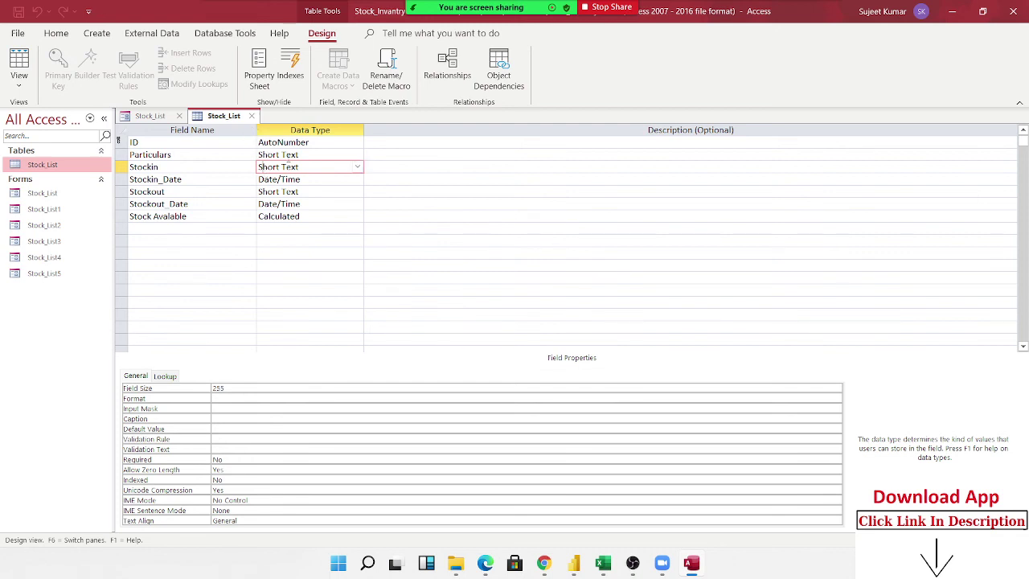
- Give record 34 Stockin_Date 8/17/2021 and Stockout 52, then add a new blank record
left_click(251, 116)
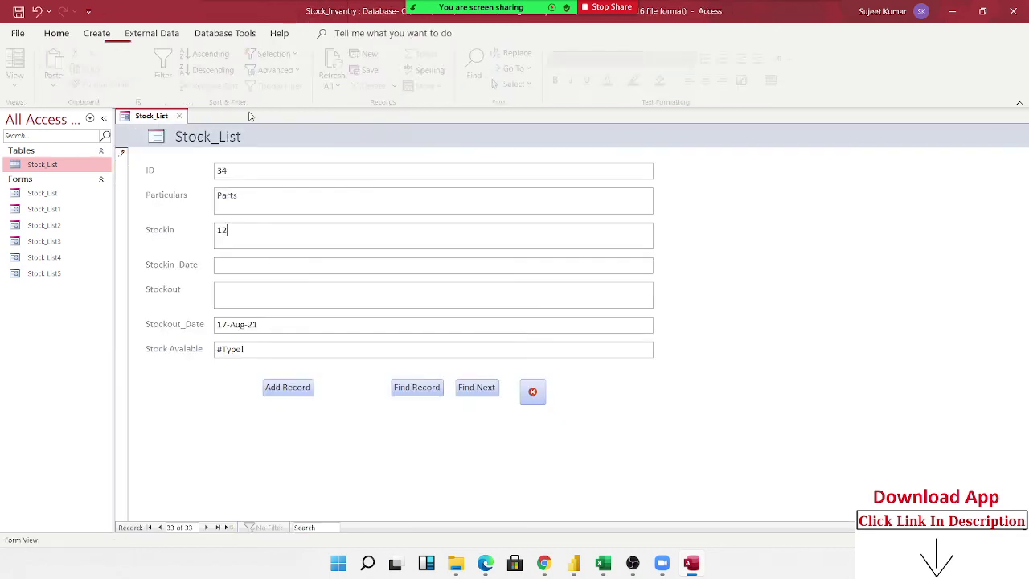
left_click(223, 266)
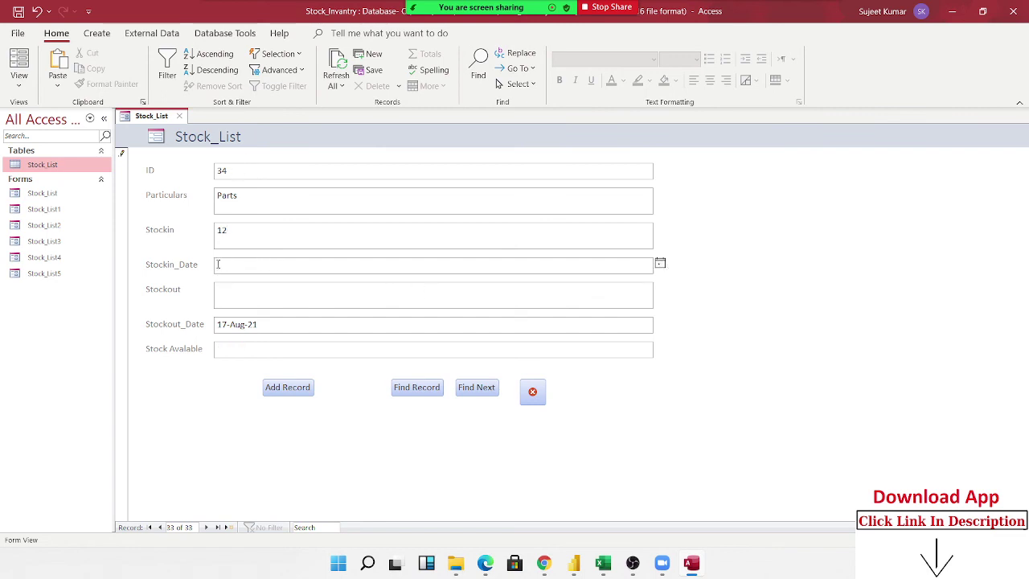
left_click(660, 263)
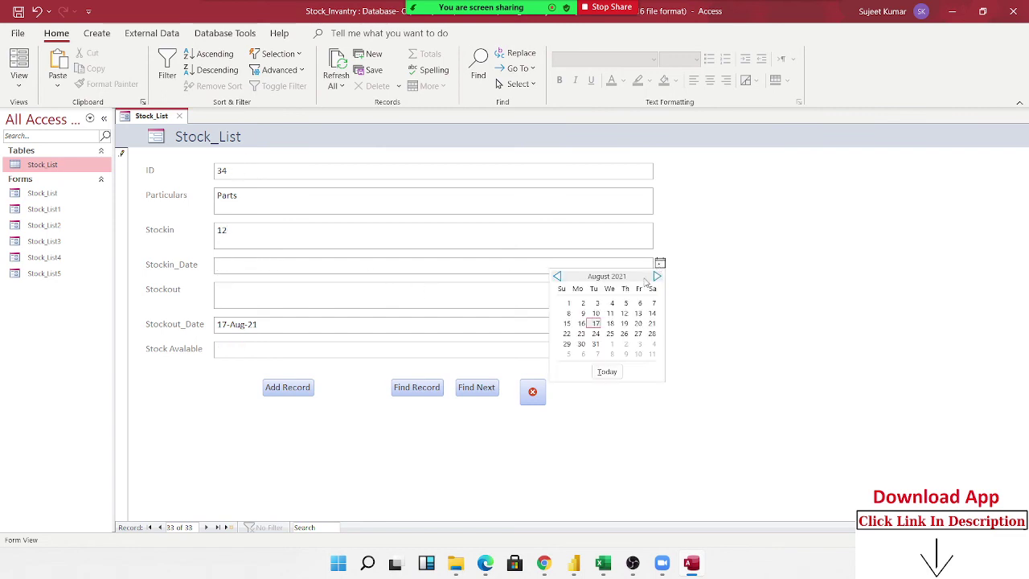
left_click(596, 323)
type("5")
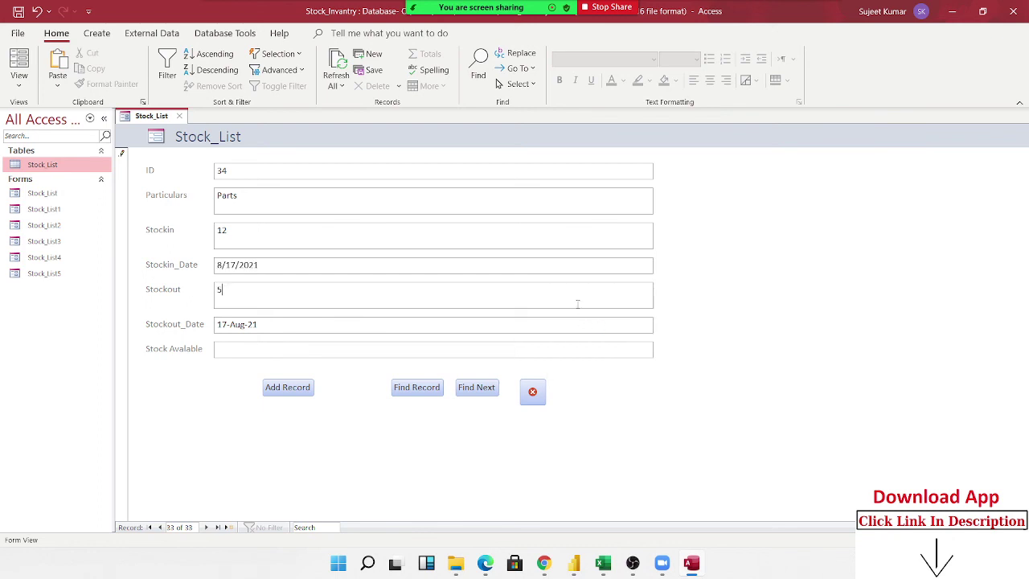
type("2")
left_click(419, 346)
left_click(292, 394)
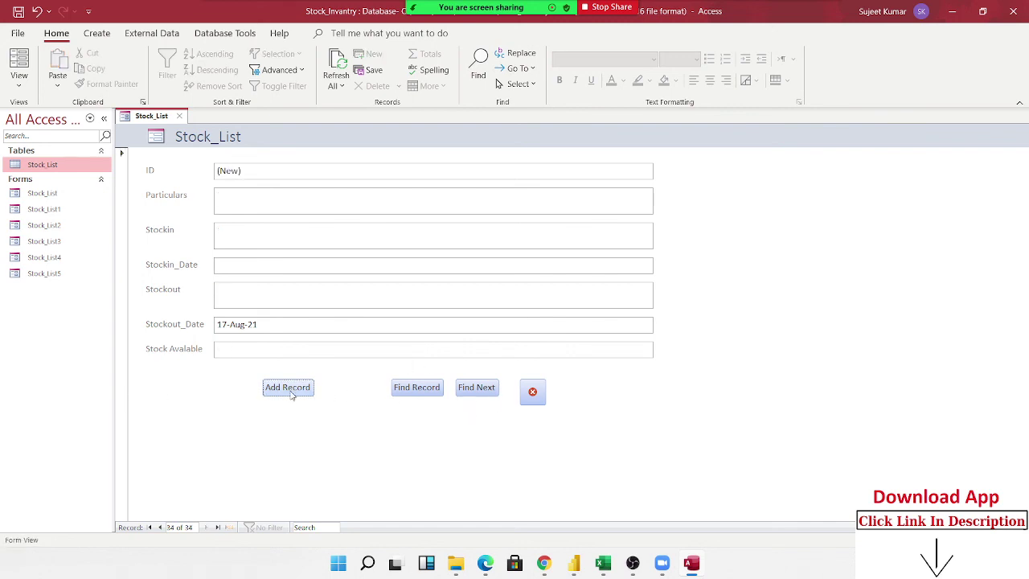
- Use Find Record to locate the first record matching 15
left_click(407, 390)
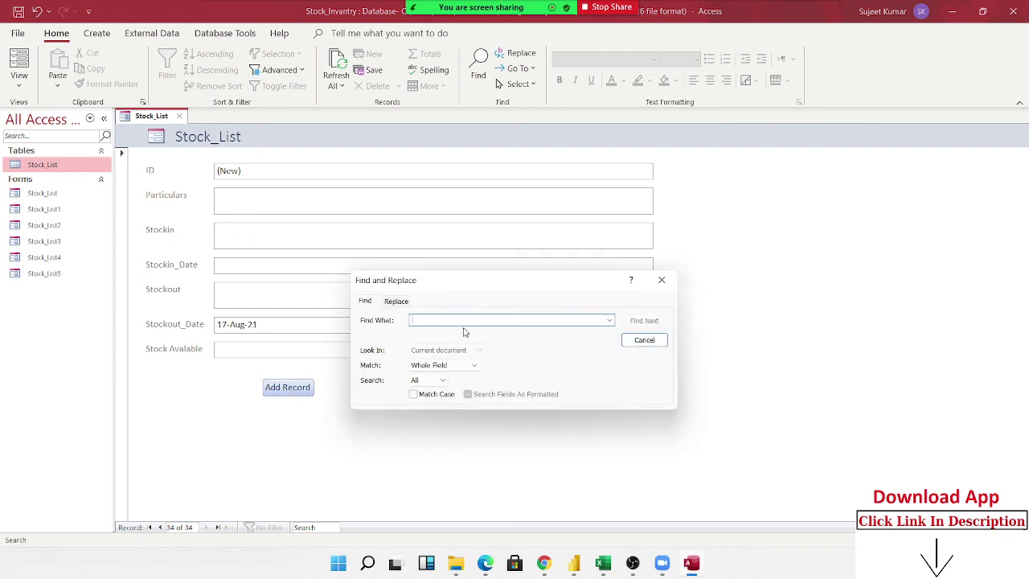
type("1")
type("5")
left_click(643, 322)
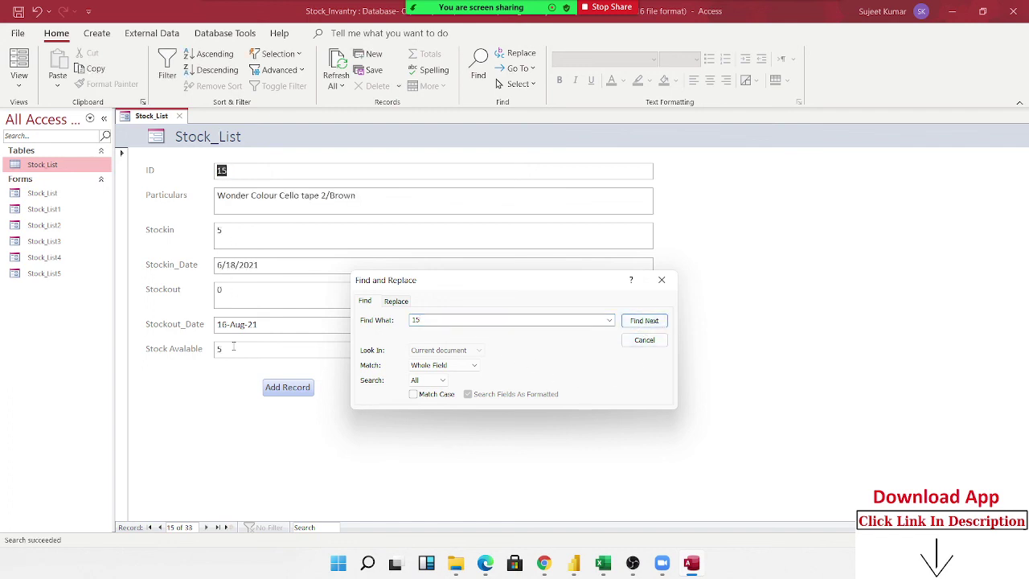
left_click(661, 280)
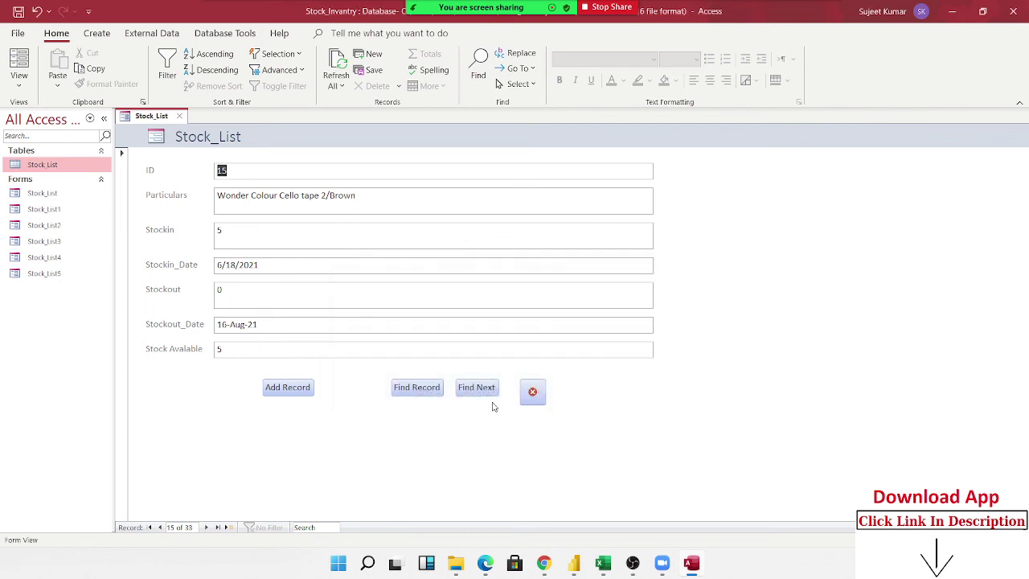
- Jump to the next records matching 15 with the form's Find Next button, then close Access
left_click(477, 392)
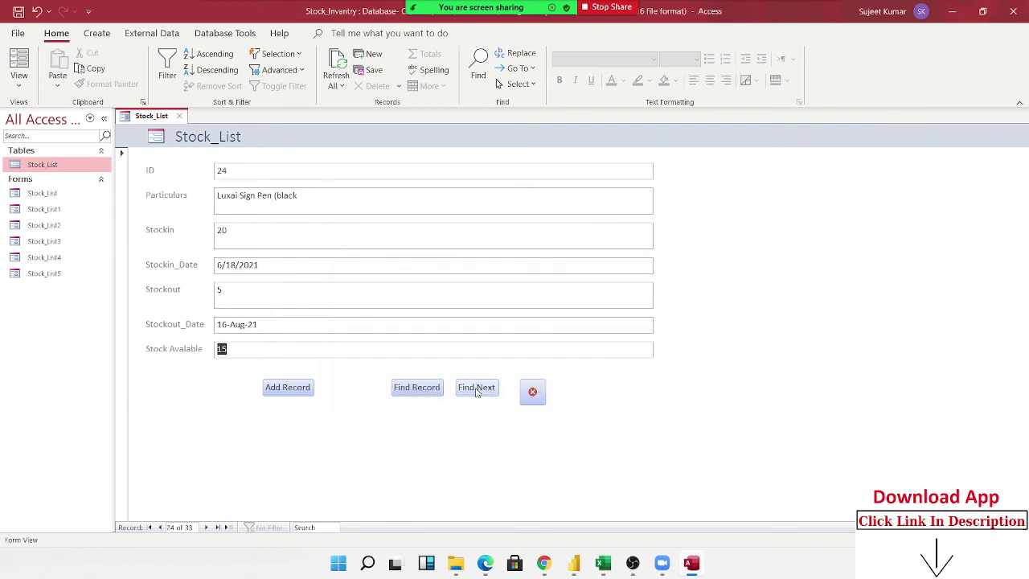
left_click(477, 393)
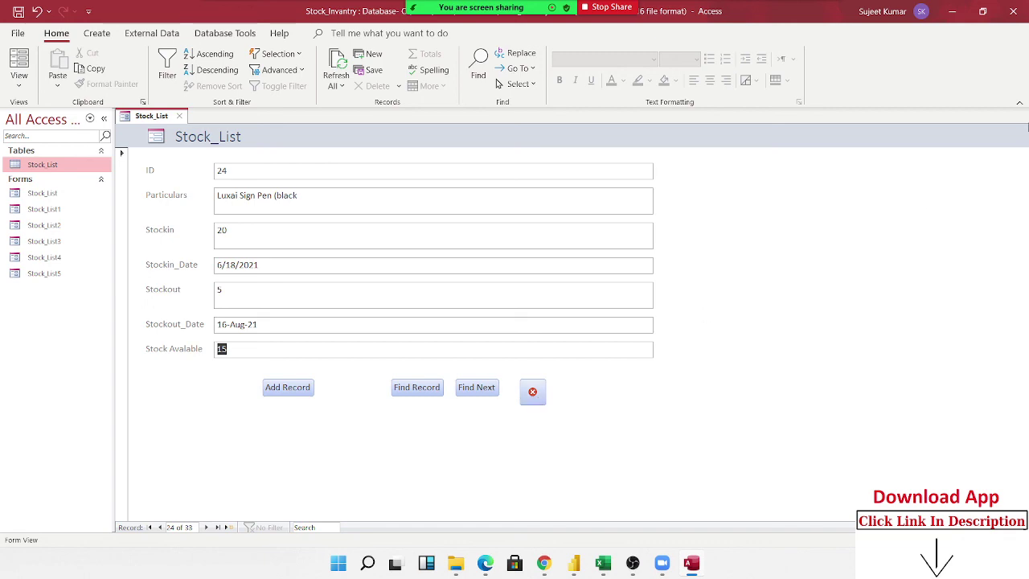
left_click(1016, 12)
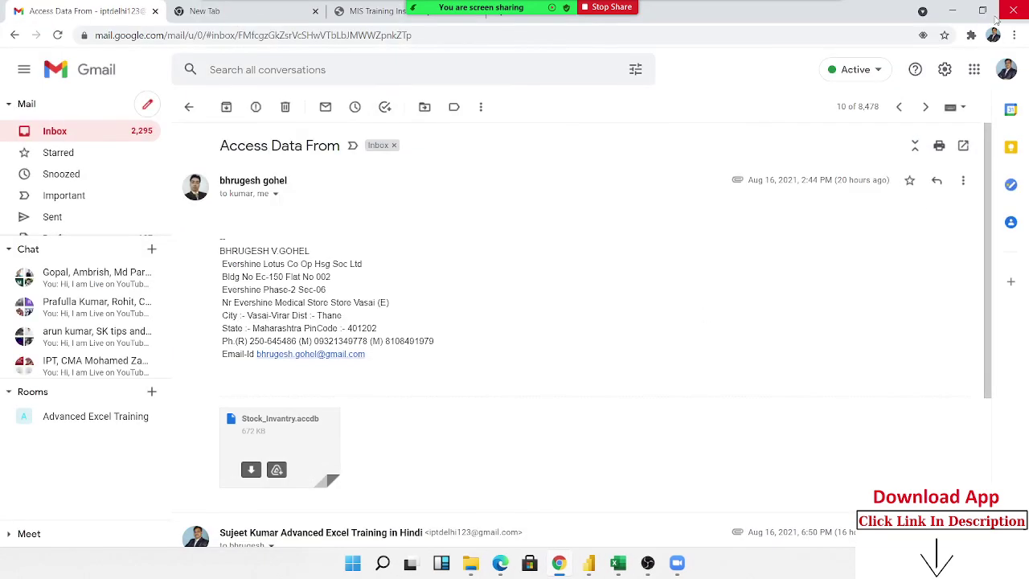